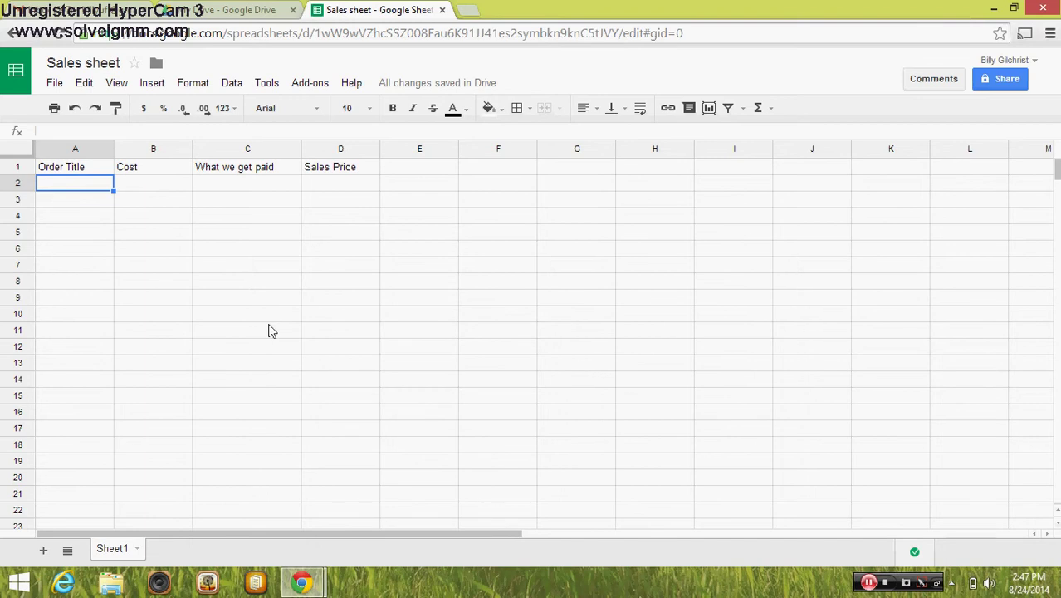
Copy the sold coffee table's item name from the Amazon 'Sold, ship now' email in Gmail
click(91, 11)
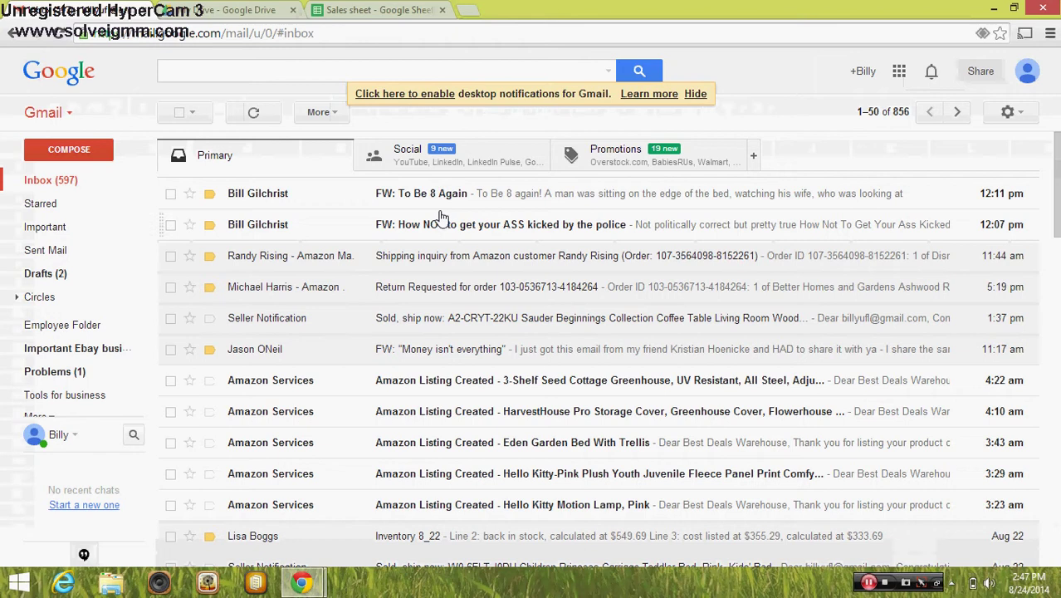
click(427, 327)
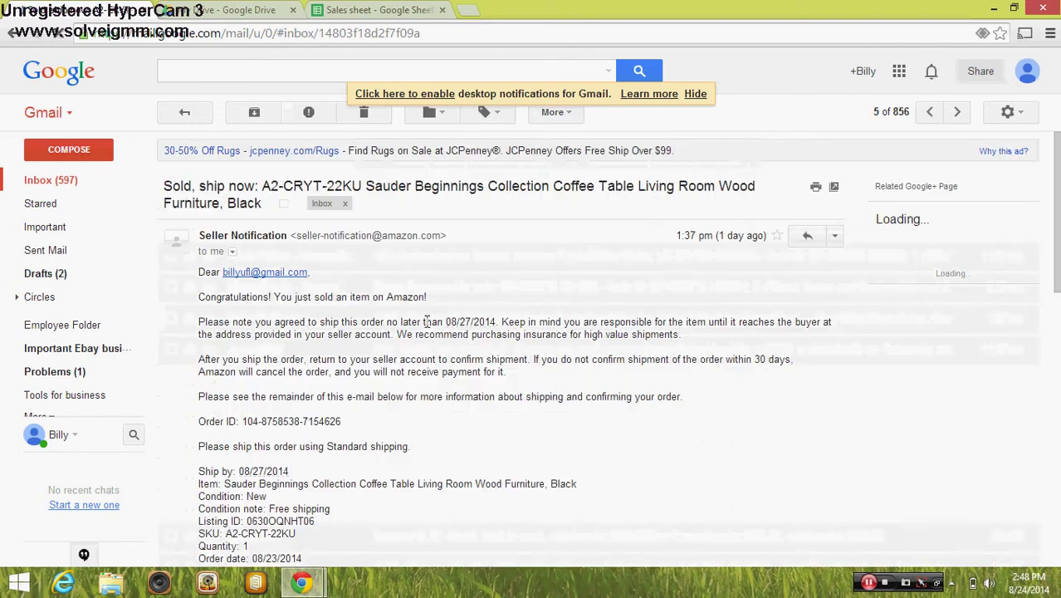
scroll(575, 333, down, 3)
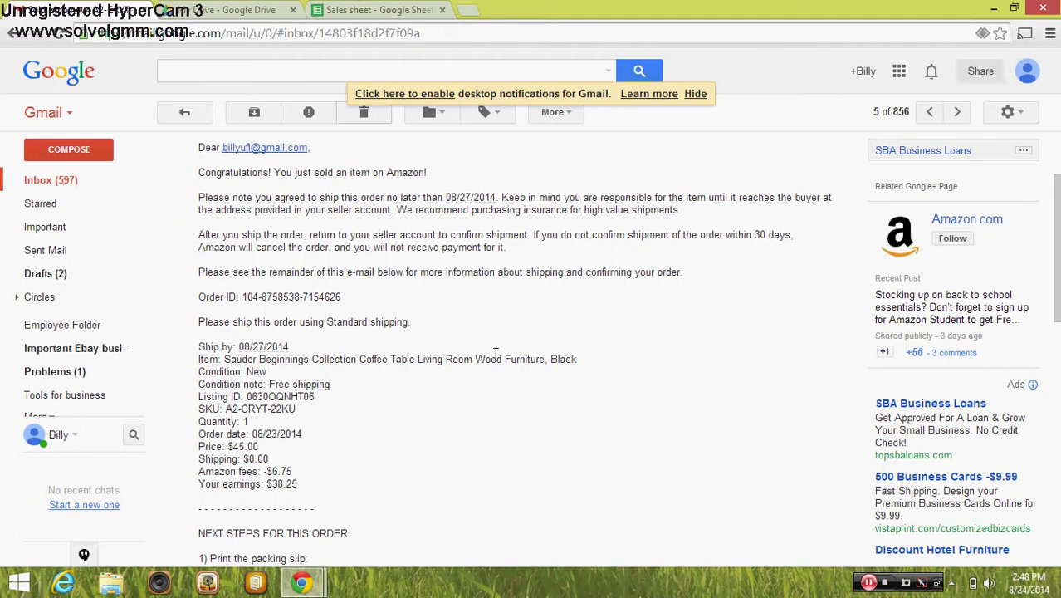
drag(224, 353, 566, 363)
right_click(565, 362)
click(593, 368)
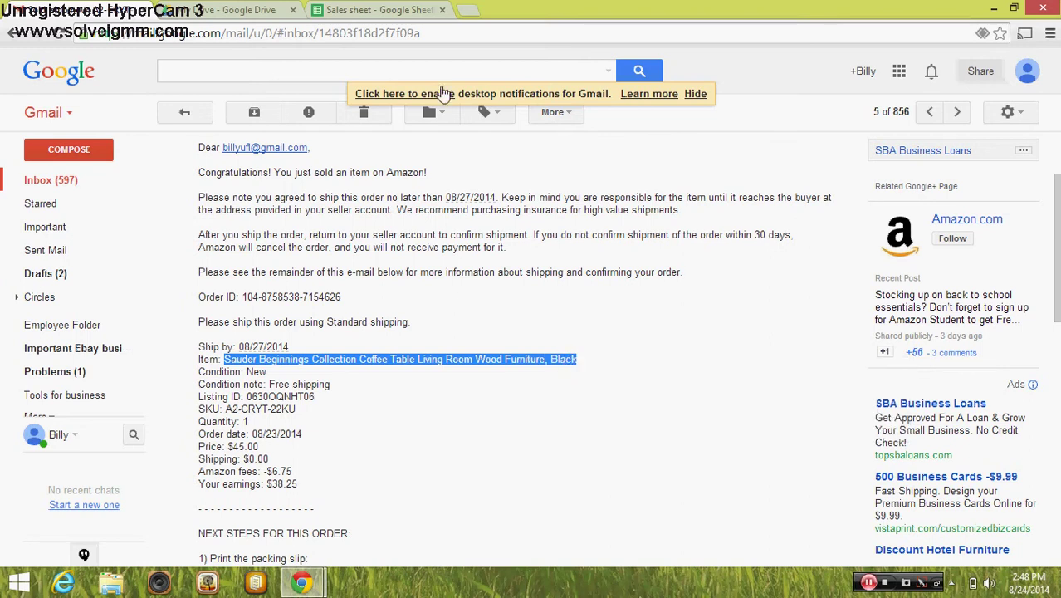
click(378, 11)
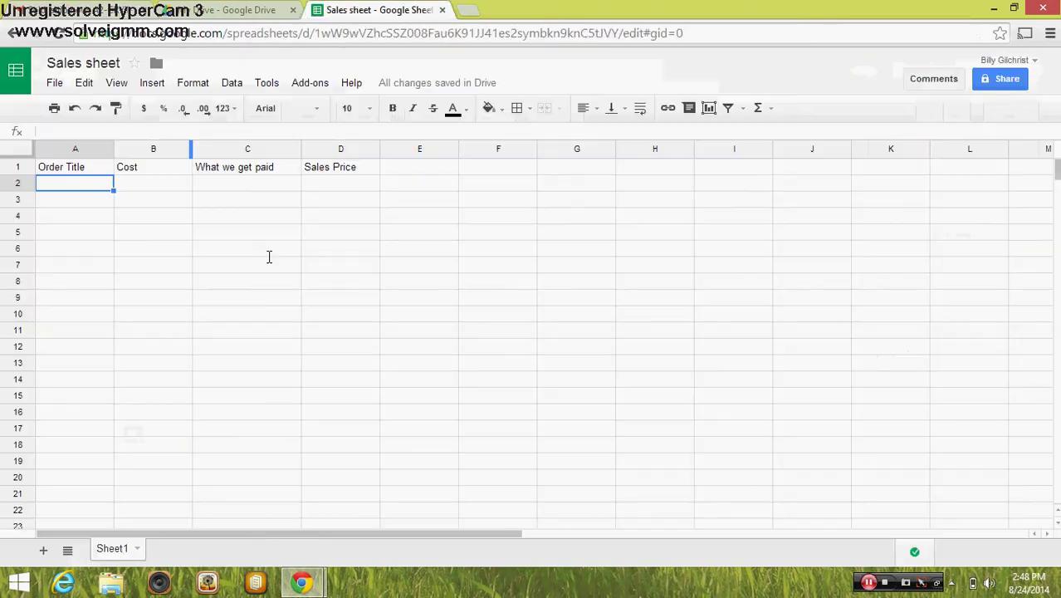
Paste the coffee table title into A2 and widen column A to fit it
right_click(58, 189)
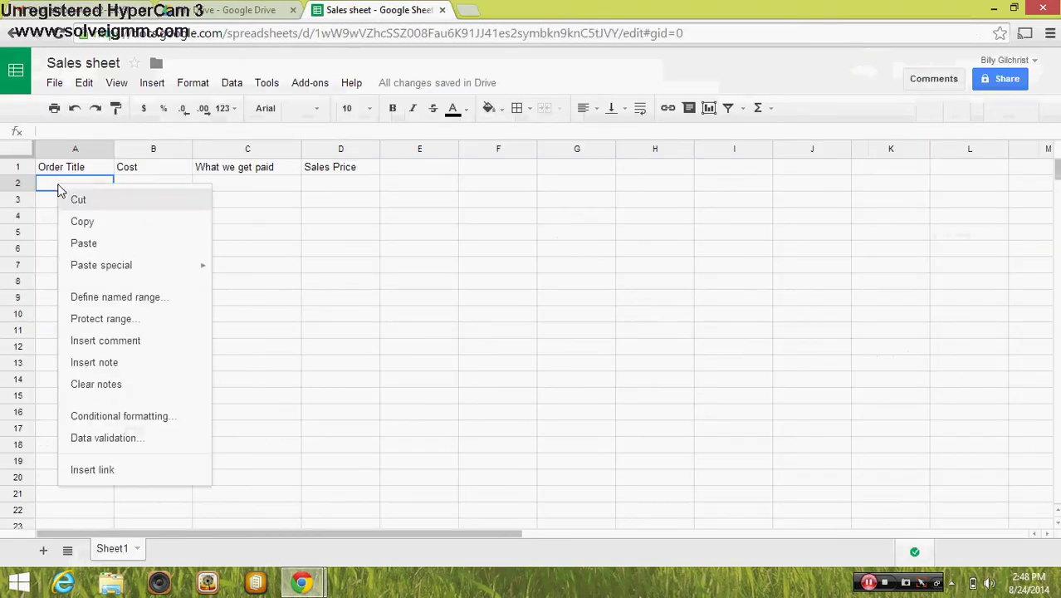
click(84, 243)
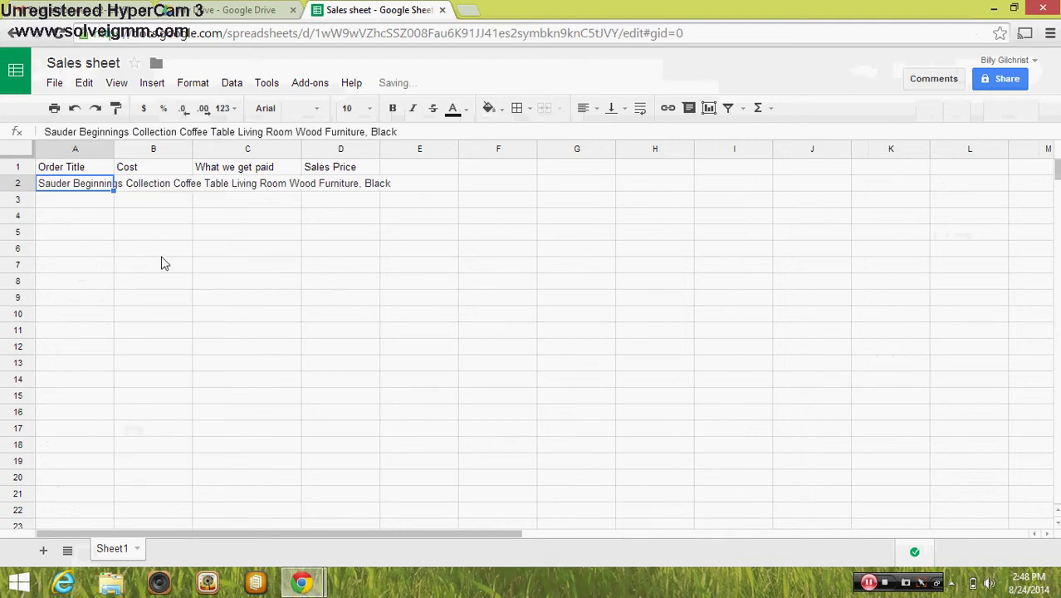
drag(111, 150, 419, 143)
click(451, 216)
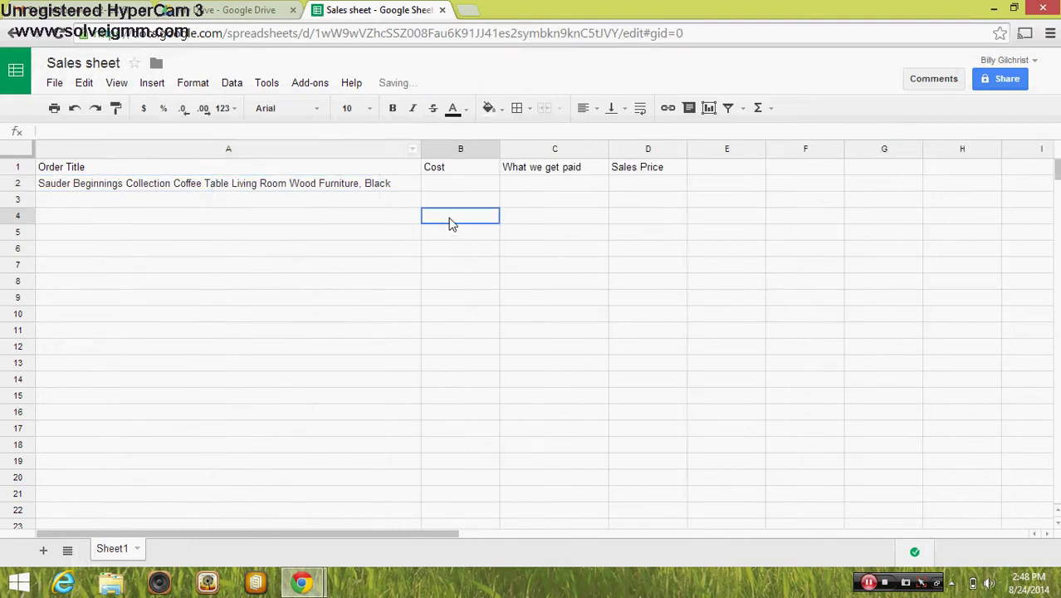
Enter the 38.25 payout from the order email into C2
click(458, 186)
click(543, 194)
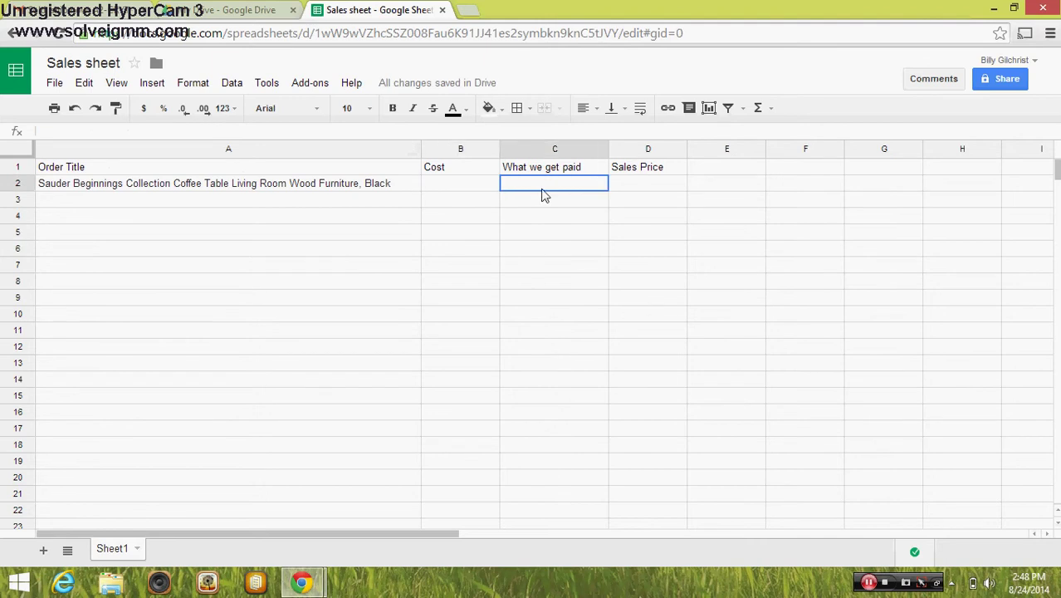
click(87, 10)
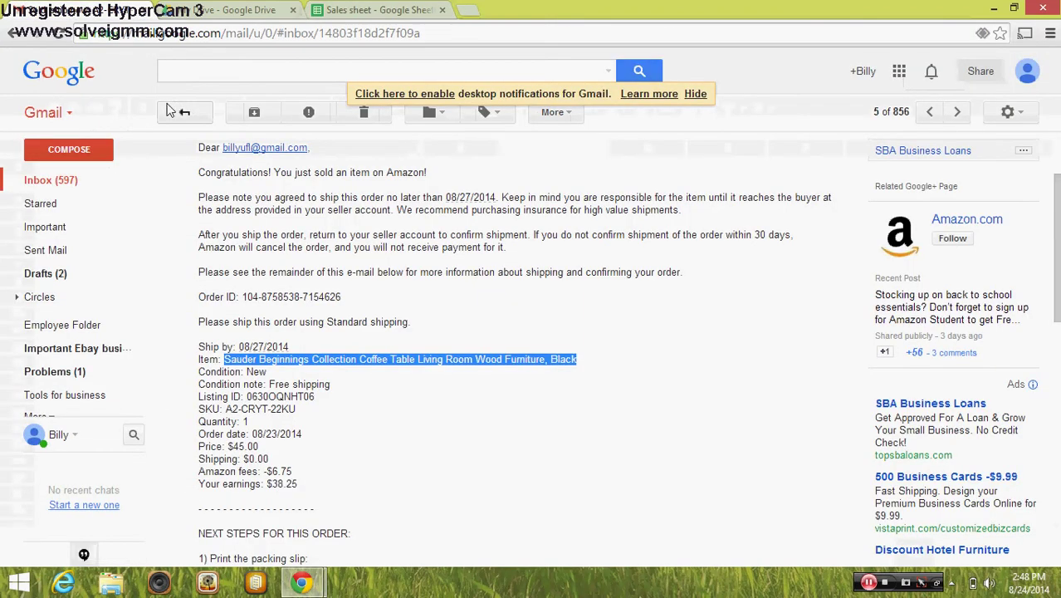
click(357, 10)
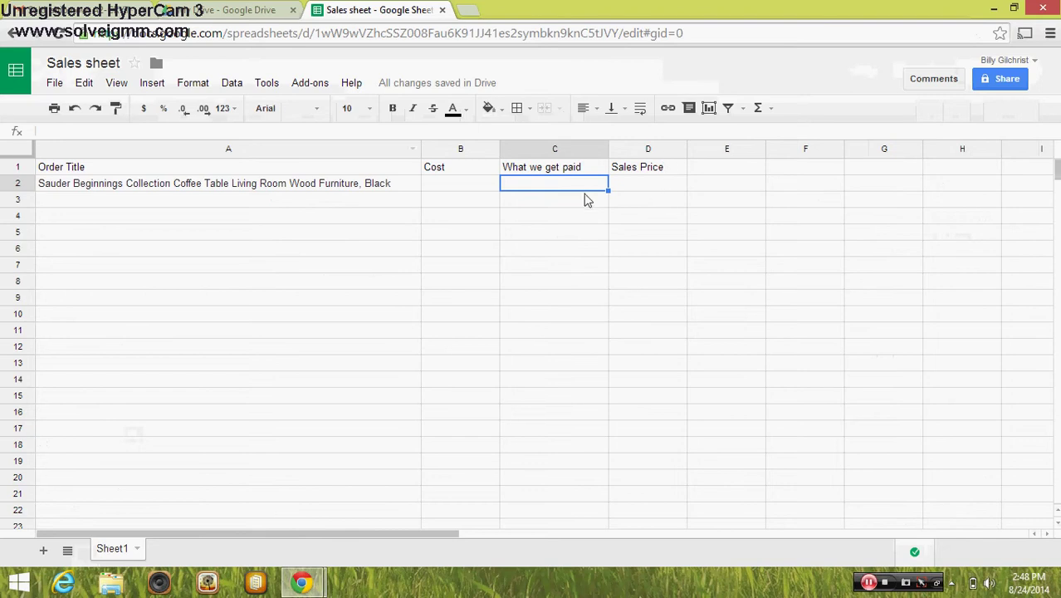
text(38.25)
key(Return)
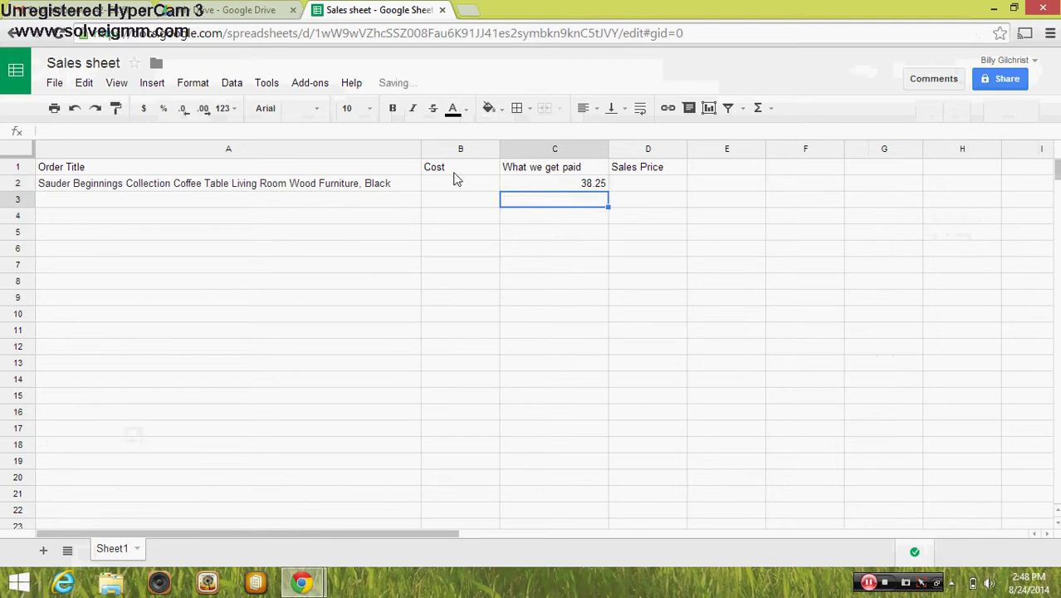
Enter the 35.00 cost into B2
click(455, 179)
click(66, 12)
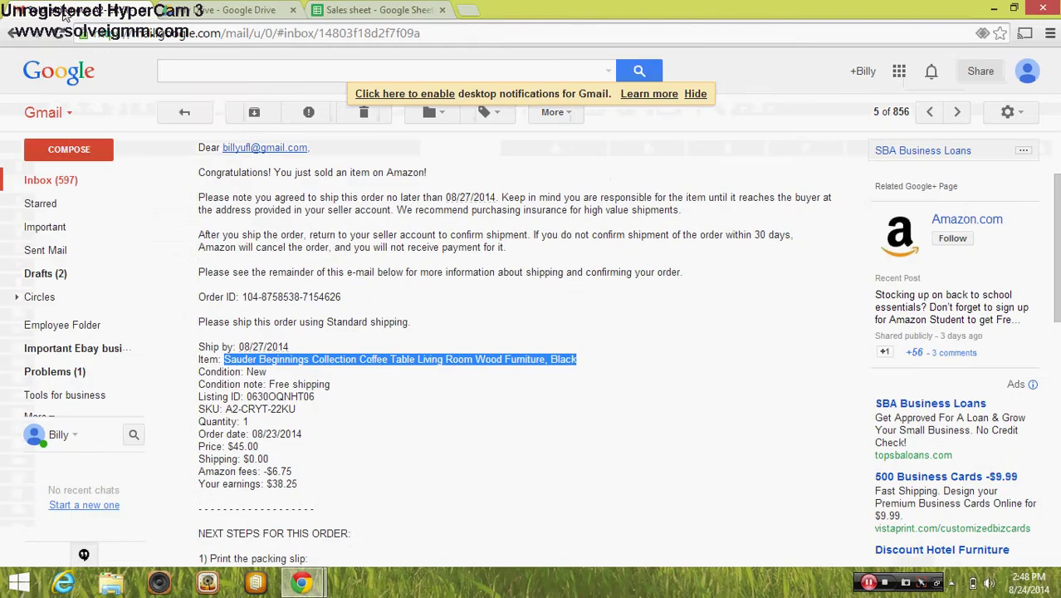
click(349, 10)
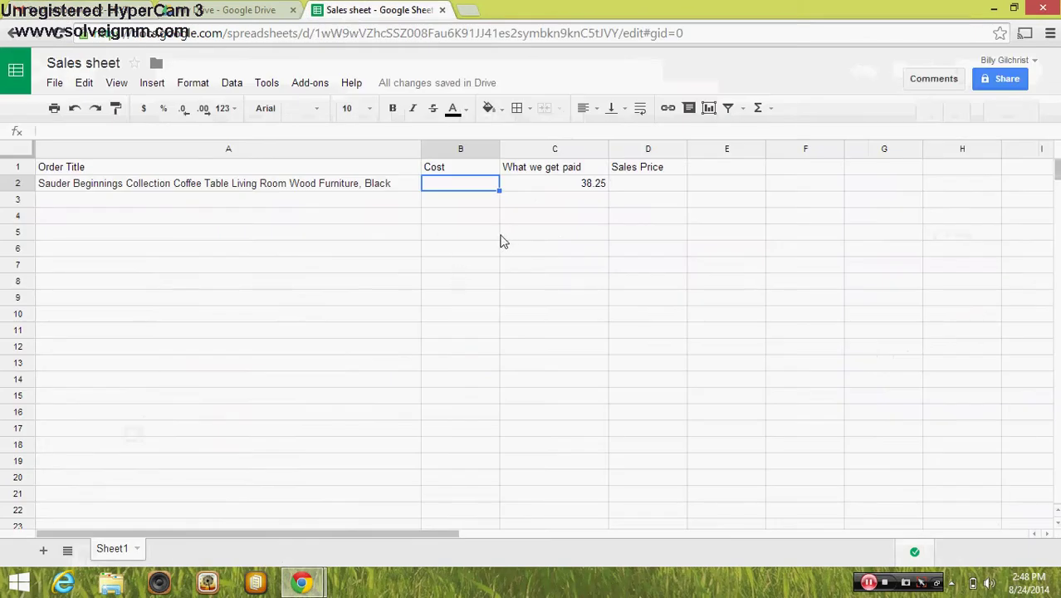
text(3)
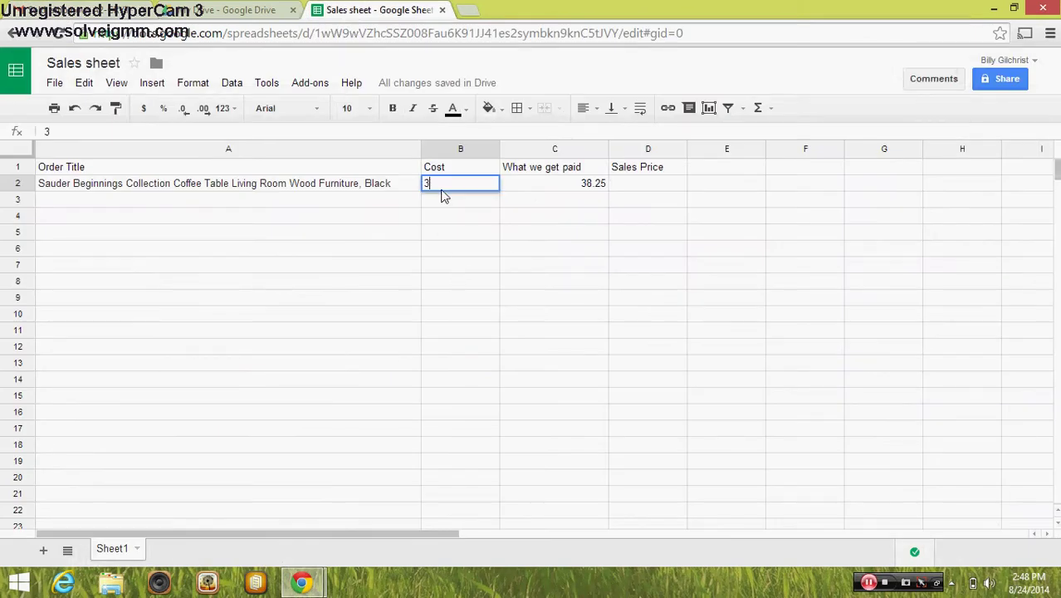
text(5.00)
key(Tab)
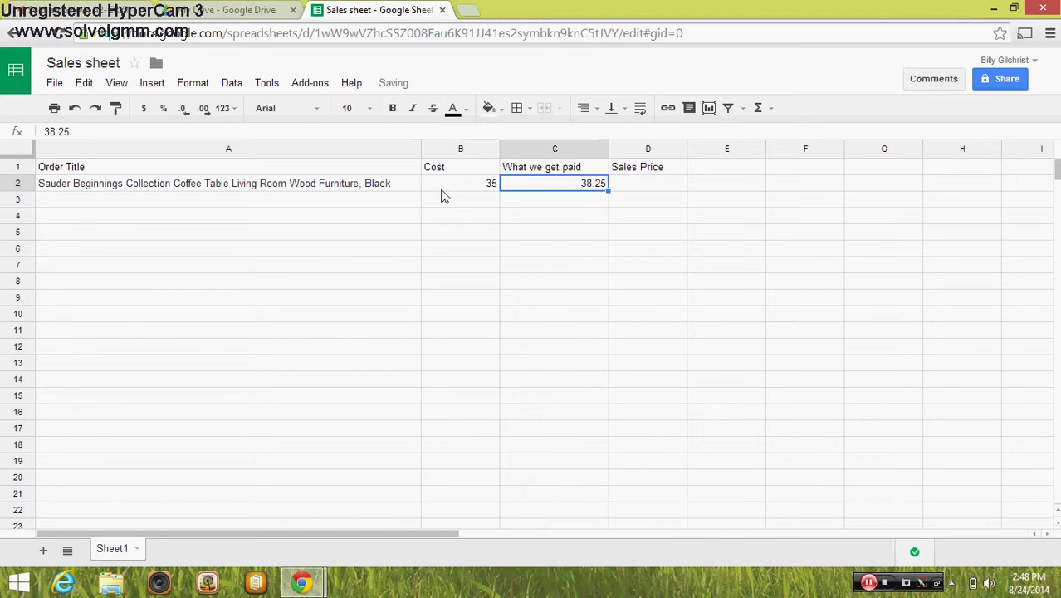
click(494, 267)
click(466, 185)
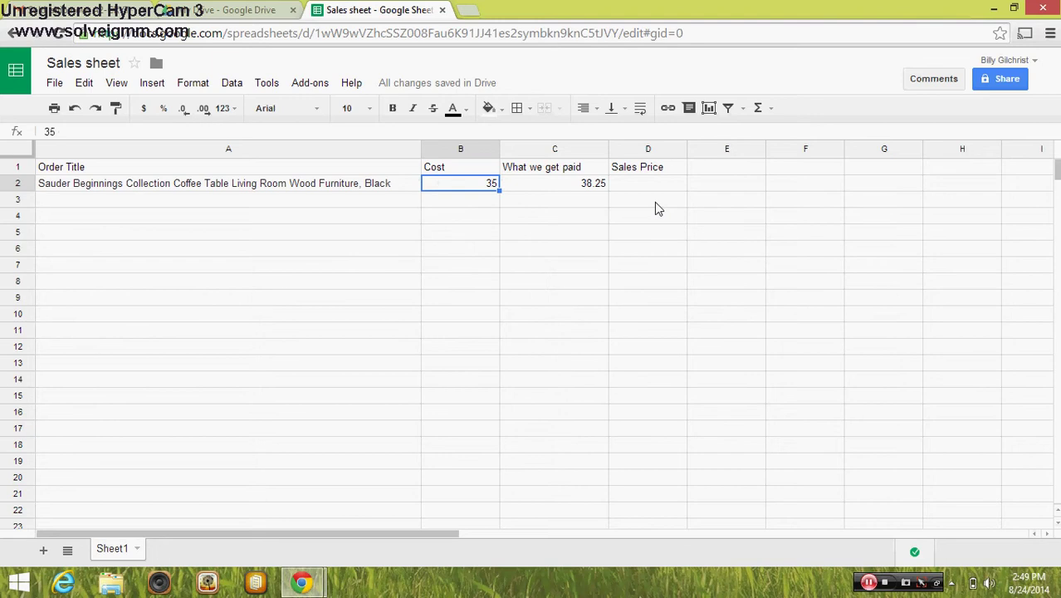
Enter the 45 sales price into D2
click(639, 185)
click(83, 10)
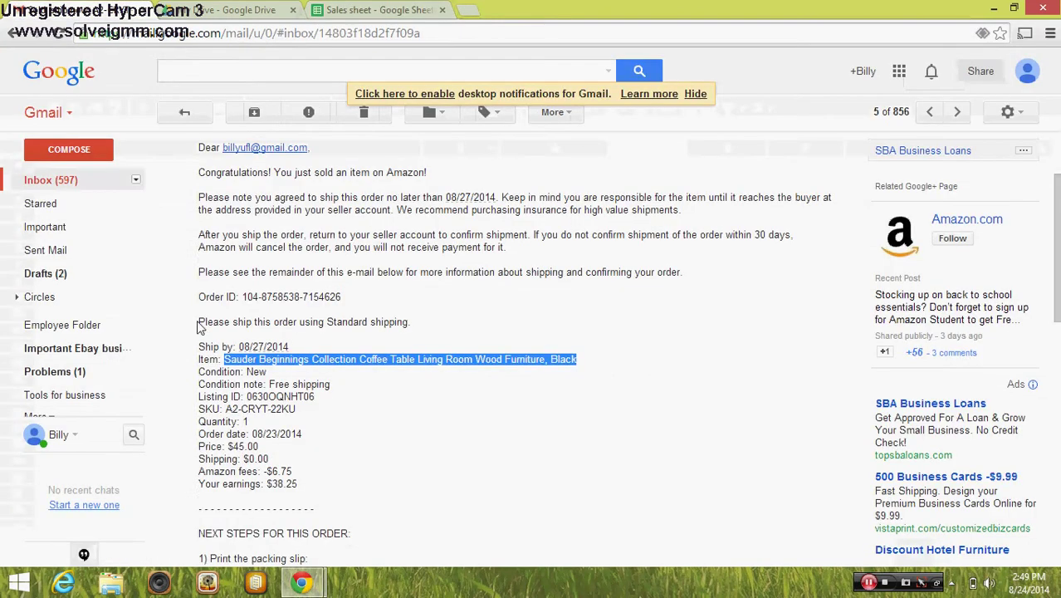
click(348, 10)
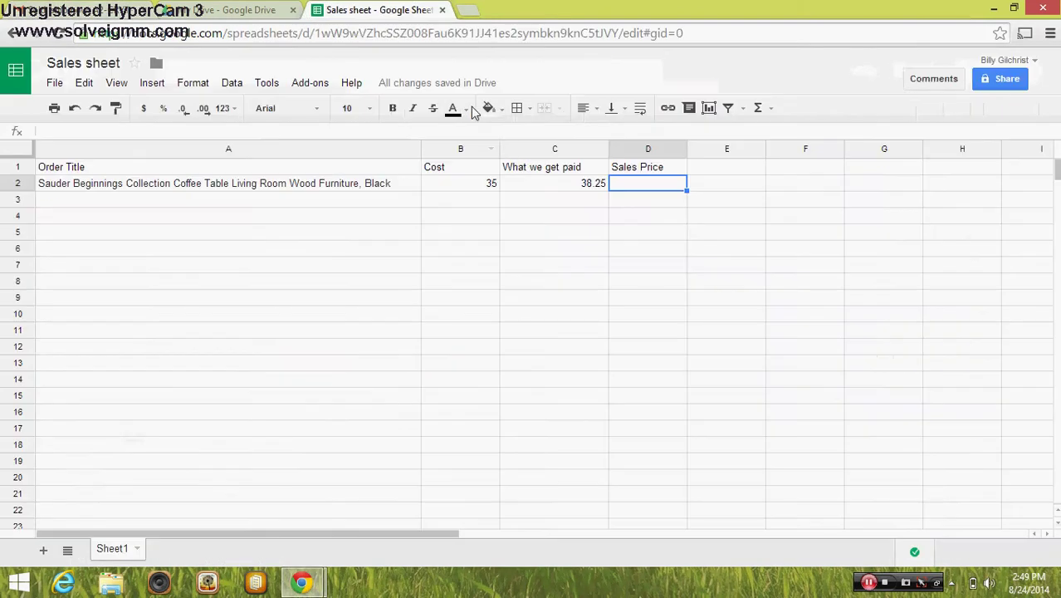
text(45)
key(Tab)
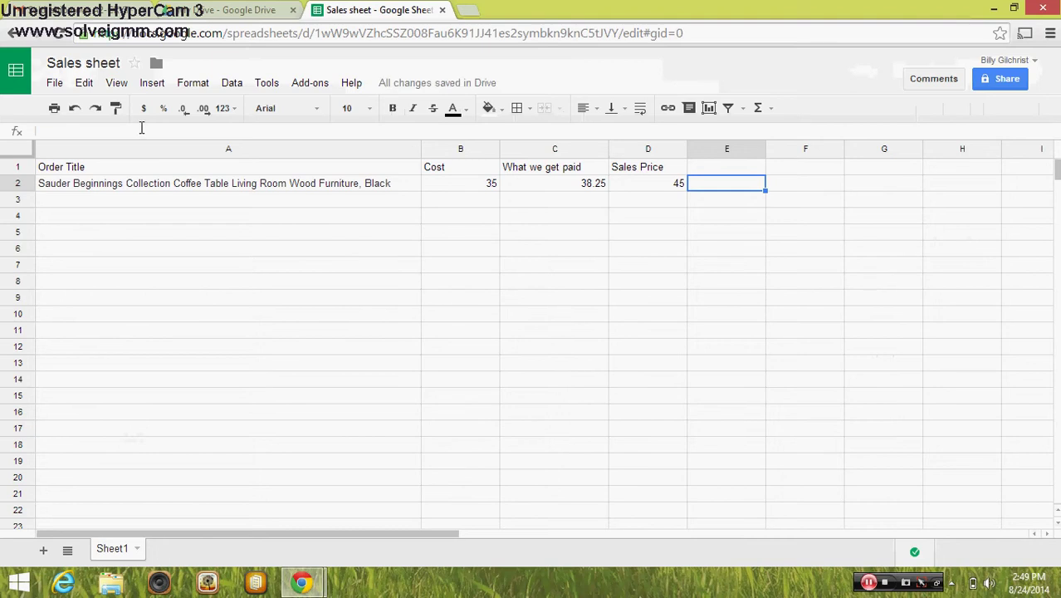
Open the Amazon Listings spreadsheet from the Sheets home file list
click(13, 86)
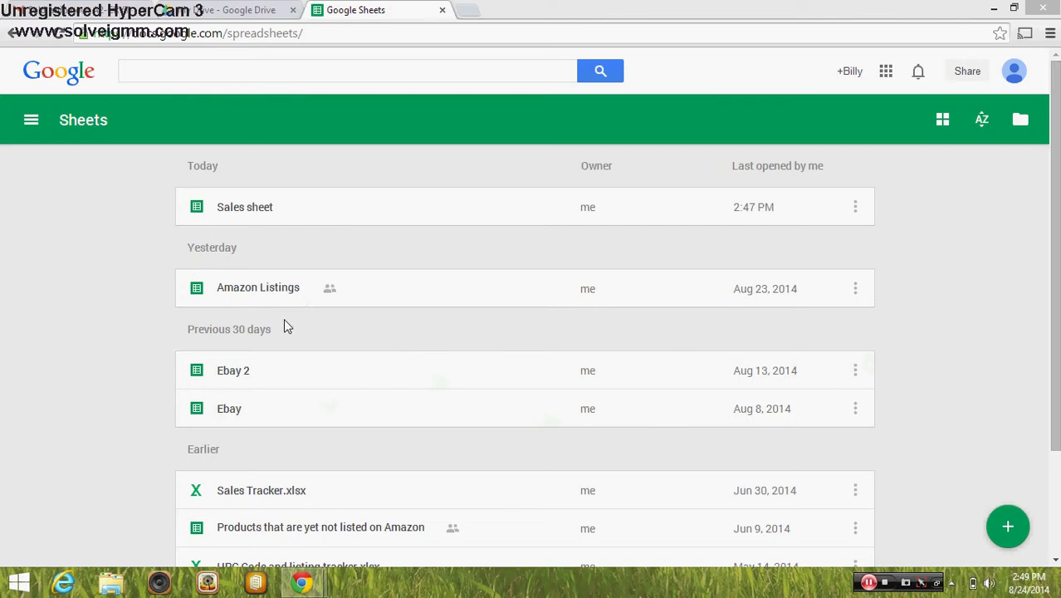
click(274, 301)
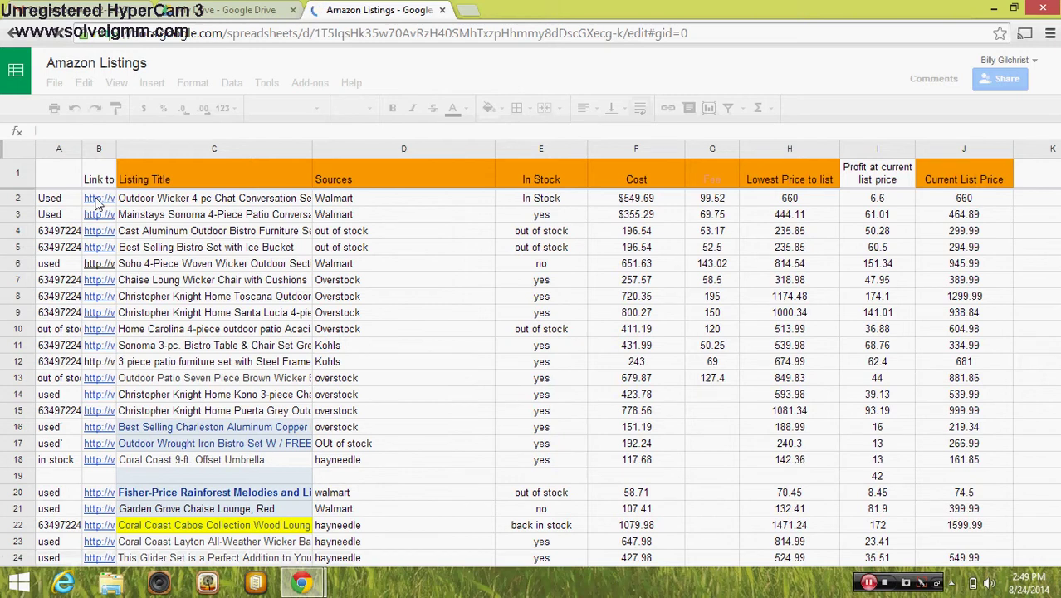
Open the Walmart product page linked in the first listing's cell B2
click(98, 204)
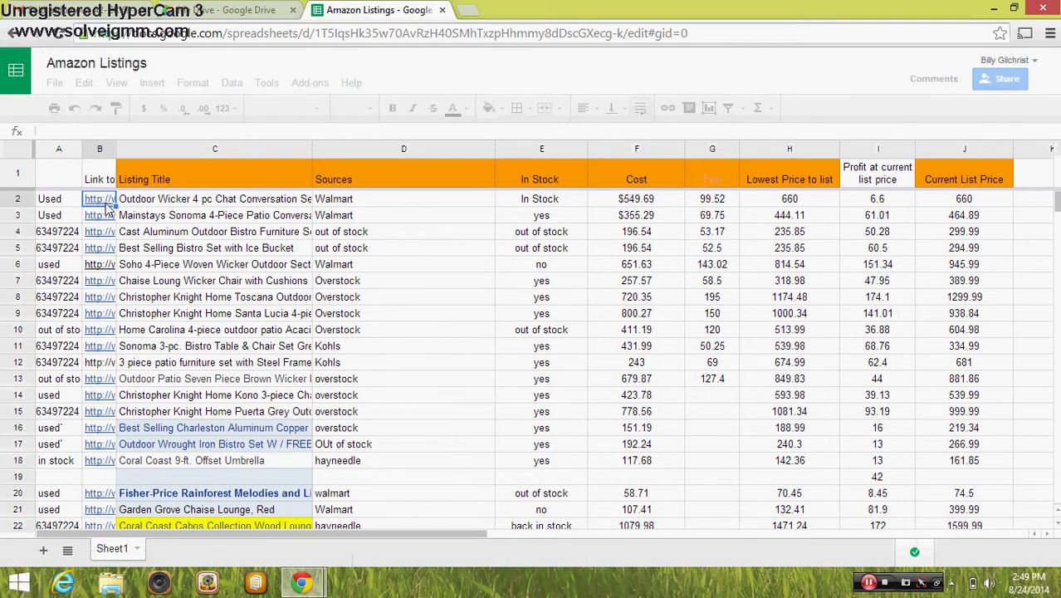
double_click(106, 205)
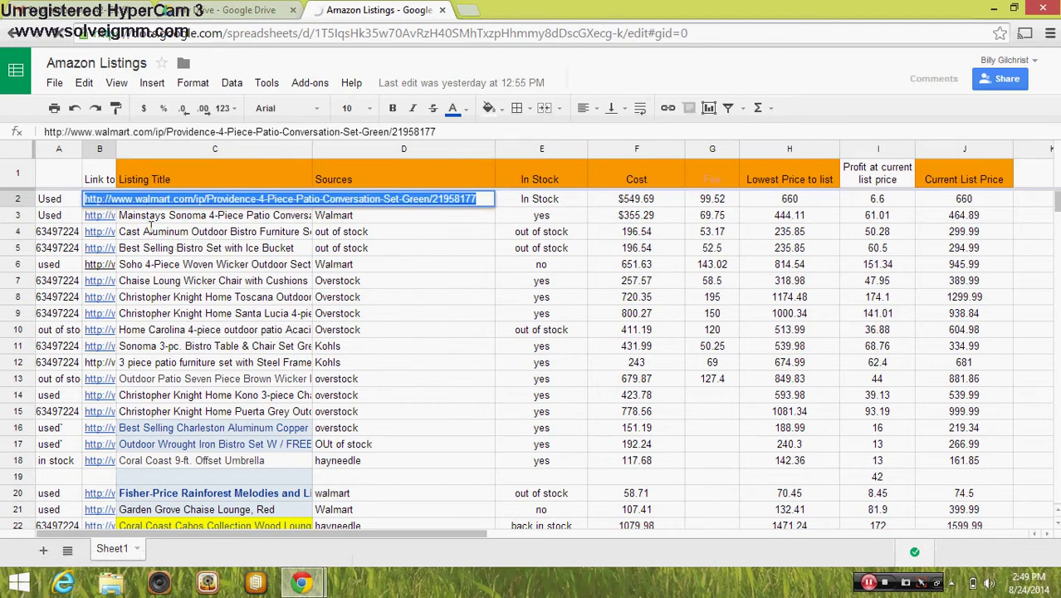
click(149, 231)
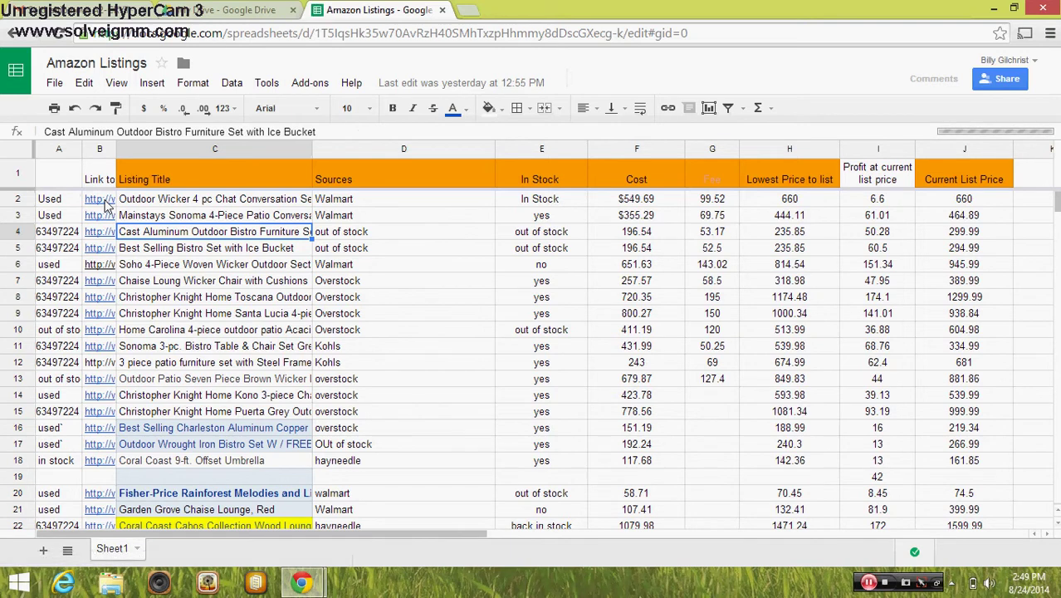
click(100, 199)
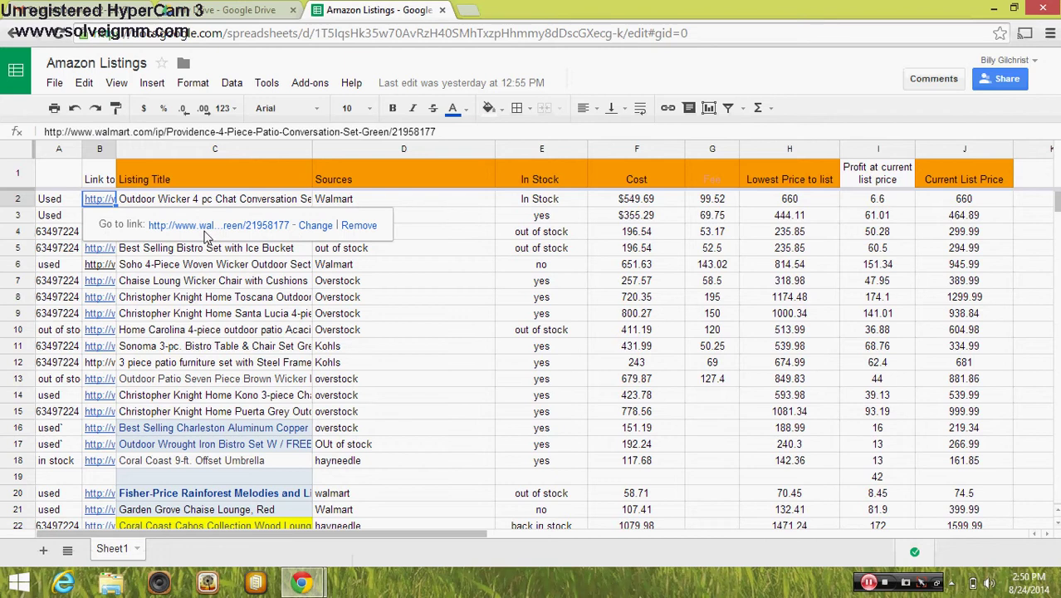
click(214, 231)
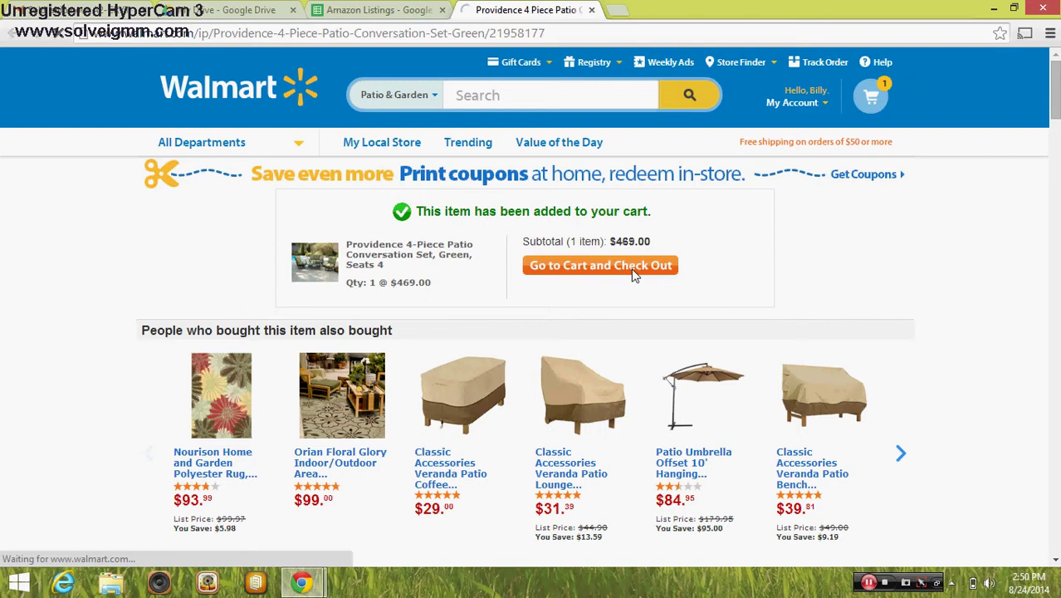
View the Walmart cart's $508.97 estimated order total, then return to Amazon Listings
click(634, 272)
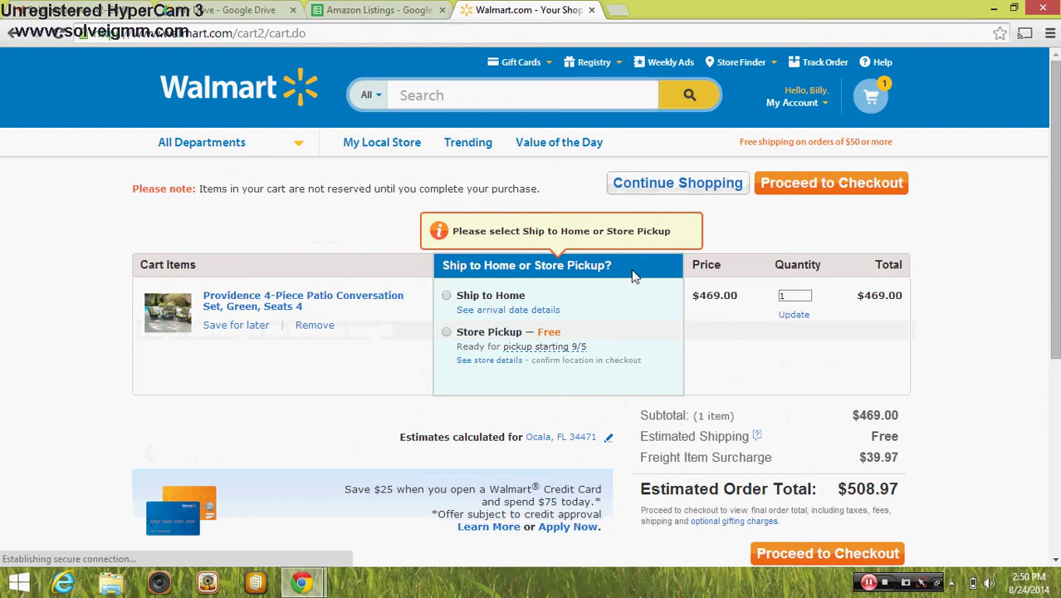
scroll(1054, 339, down, 1)
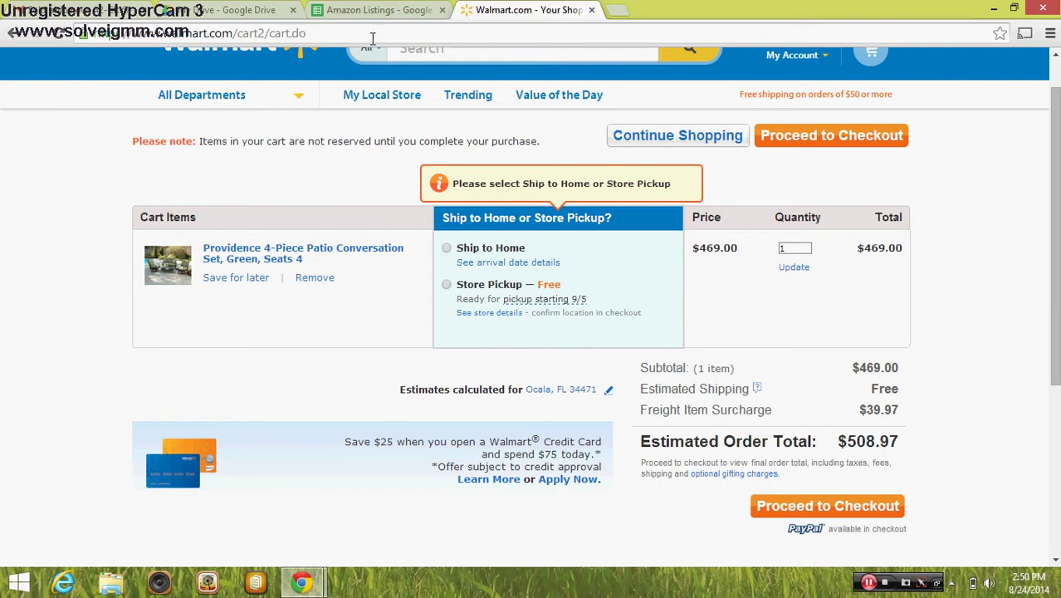
click(352, 10)
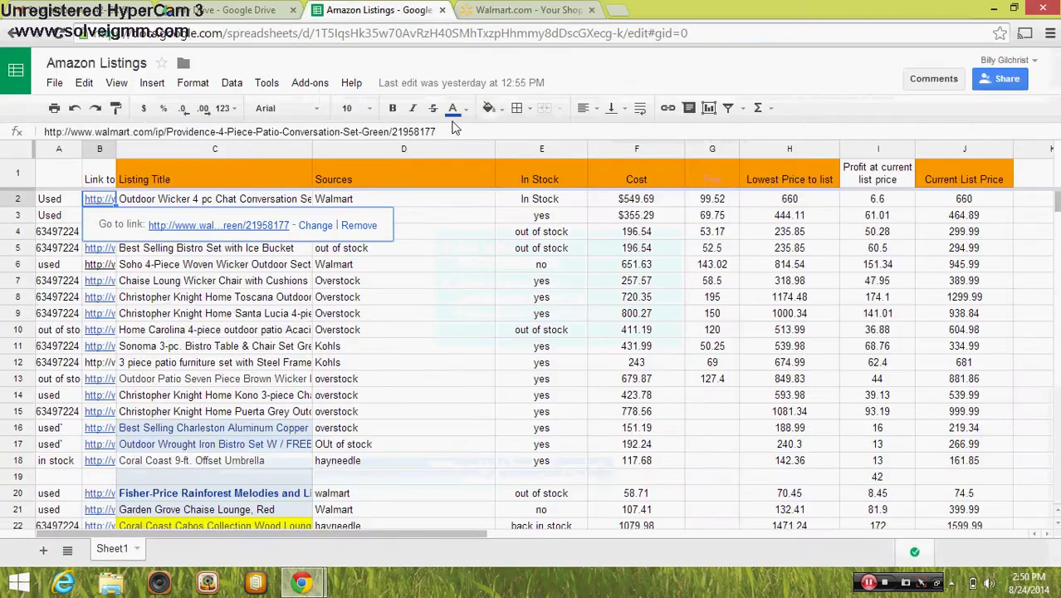
Enter a first markup formula, 508.97 times 1.3, in L2
click(1028, 201)
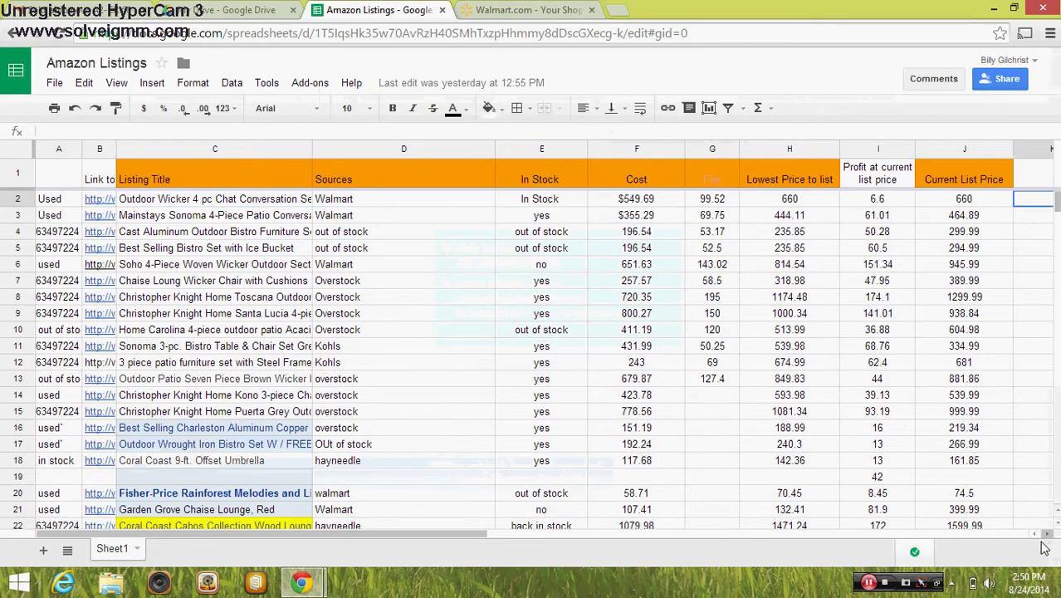
click(1048, 534)
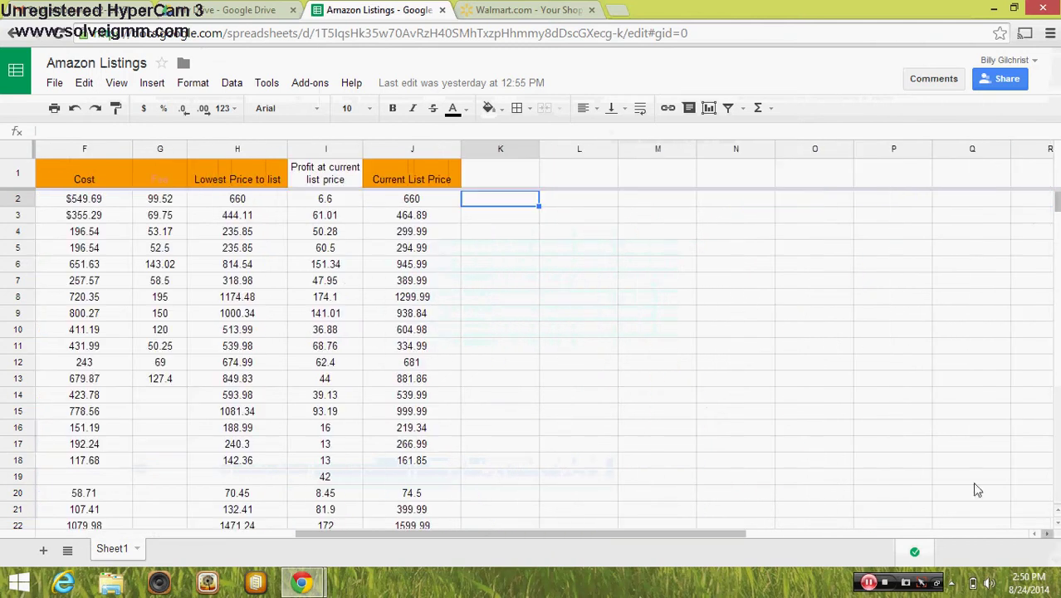
click(569, 206)
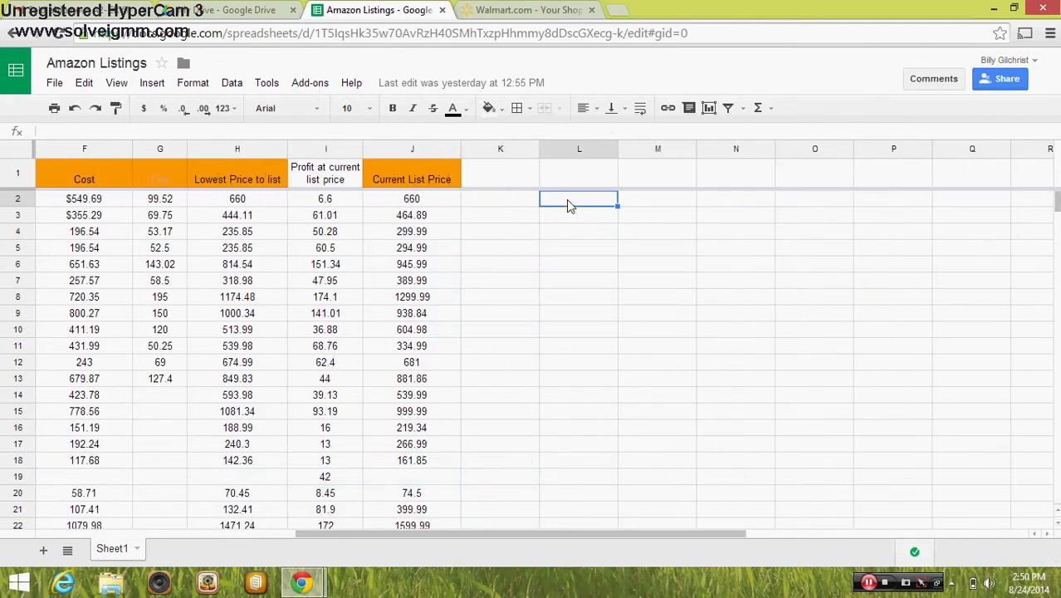
text(=608.97)
click(554, 200)
key(BackSpace)
text(5)
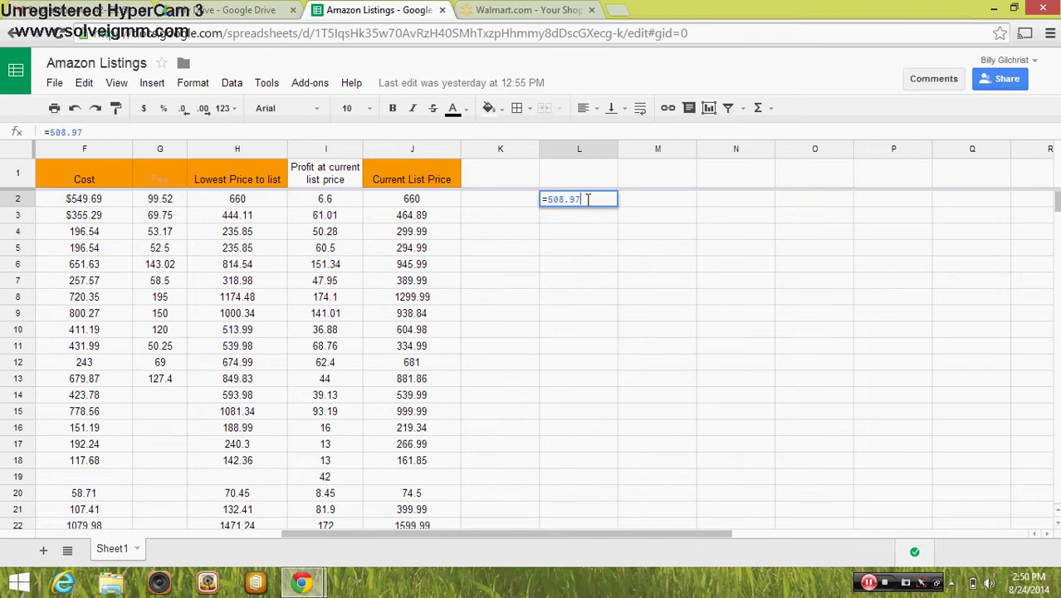
text(*1.3)
key(Return)
Replace it with =508.97*1.08 so L2 shows 549.6876
click(592, 202)
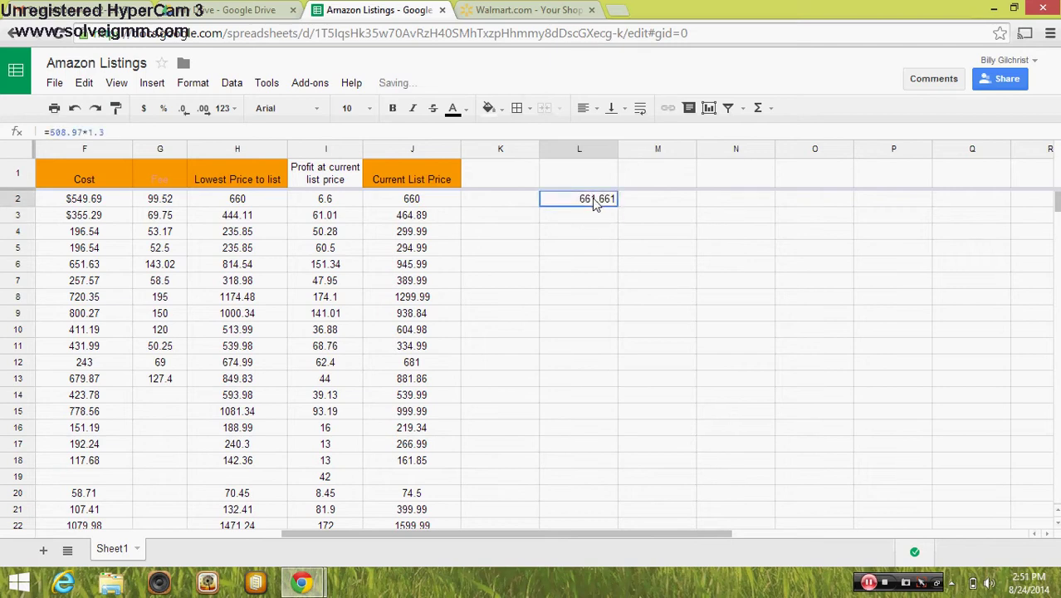
key(Delete)
double_click(593, 201)
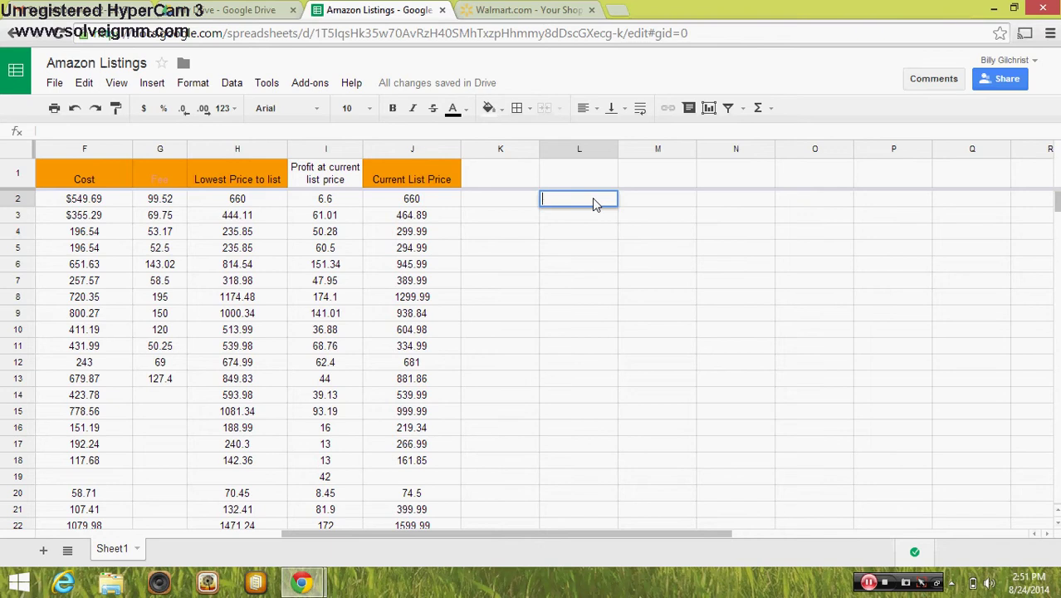
text(=508.97*1.08)
key(Return)
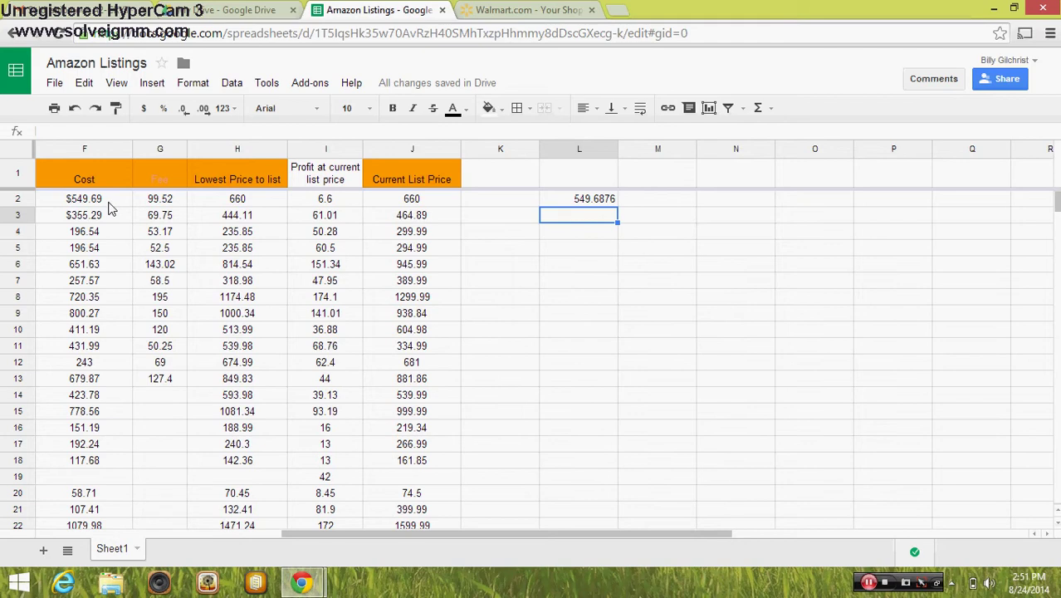
Open the row 4 Overstock bistro set page linked in B4, plus a blank tab
click(670, 201)
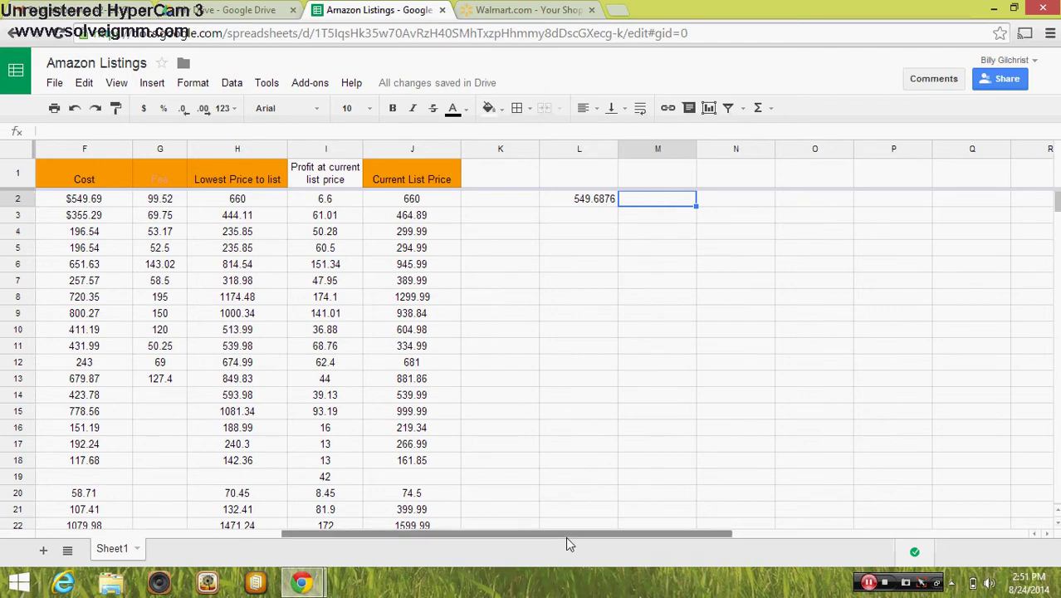
drag(565, 534, 441, 536)
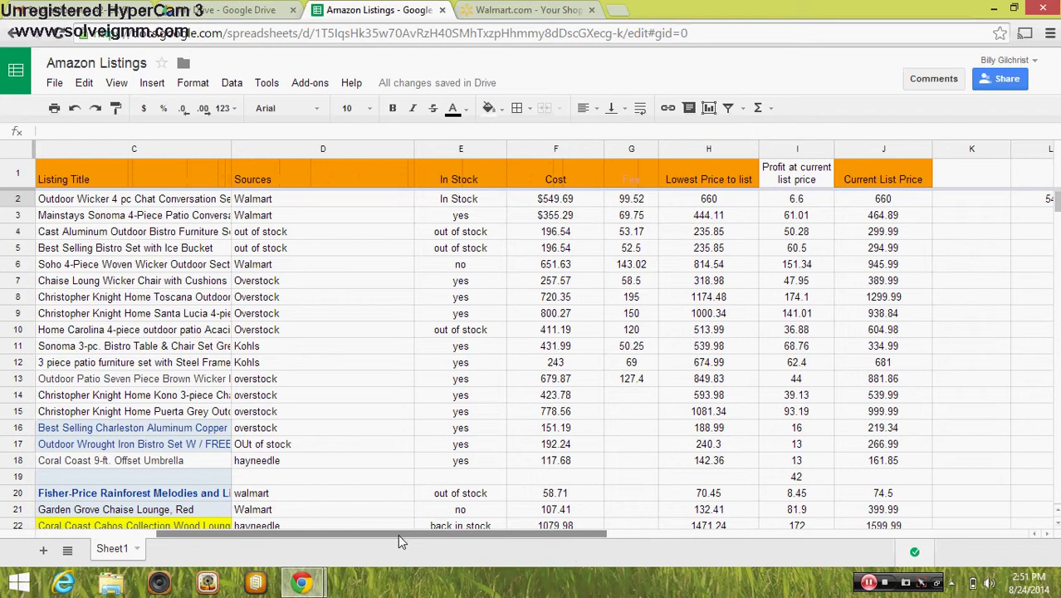
drag(398, 535, 223, 534)
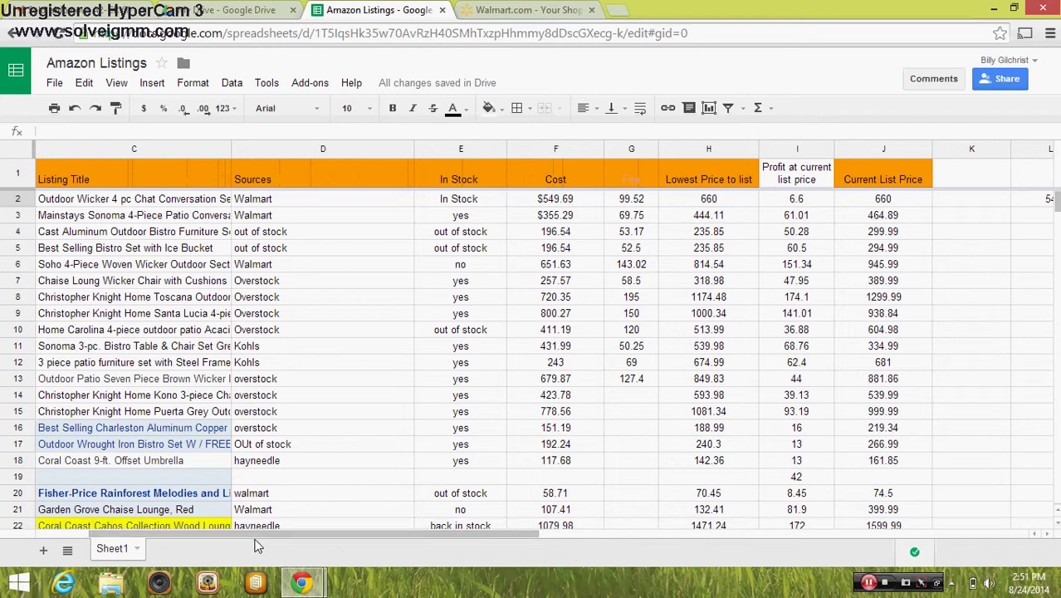
drag(257, 535, 133, 536)
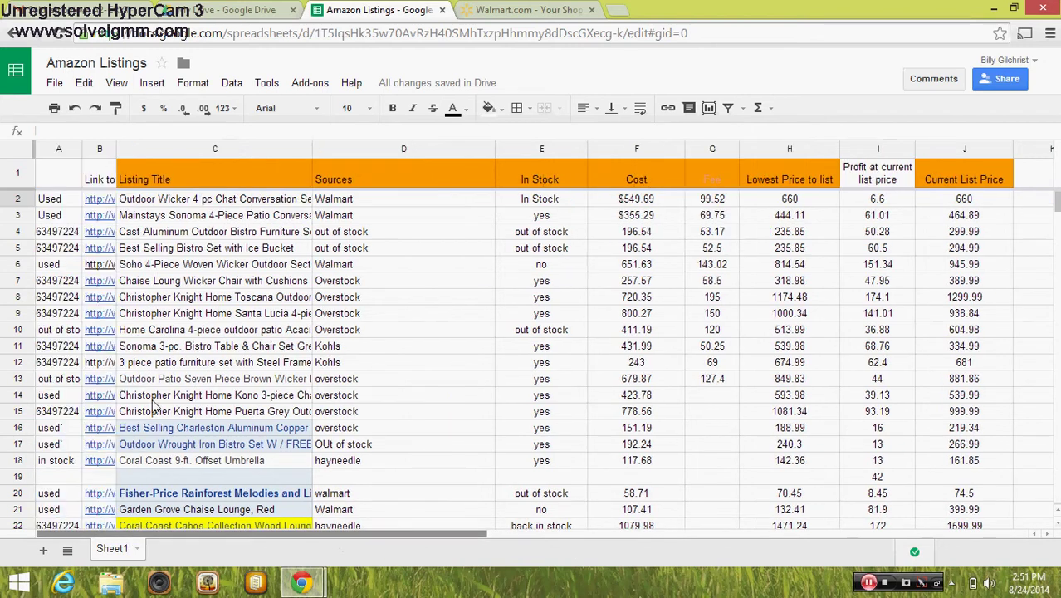
click(103, 235)
click(170, 264)
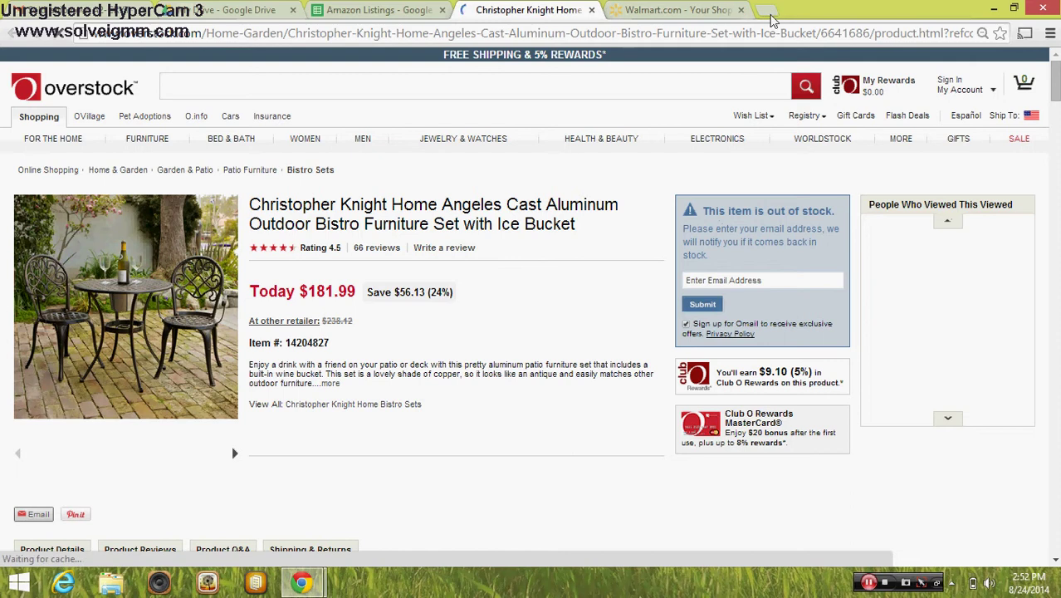
click(765, 14)
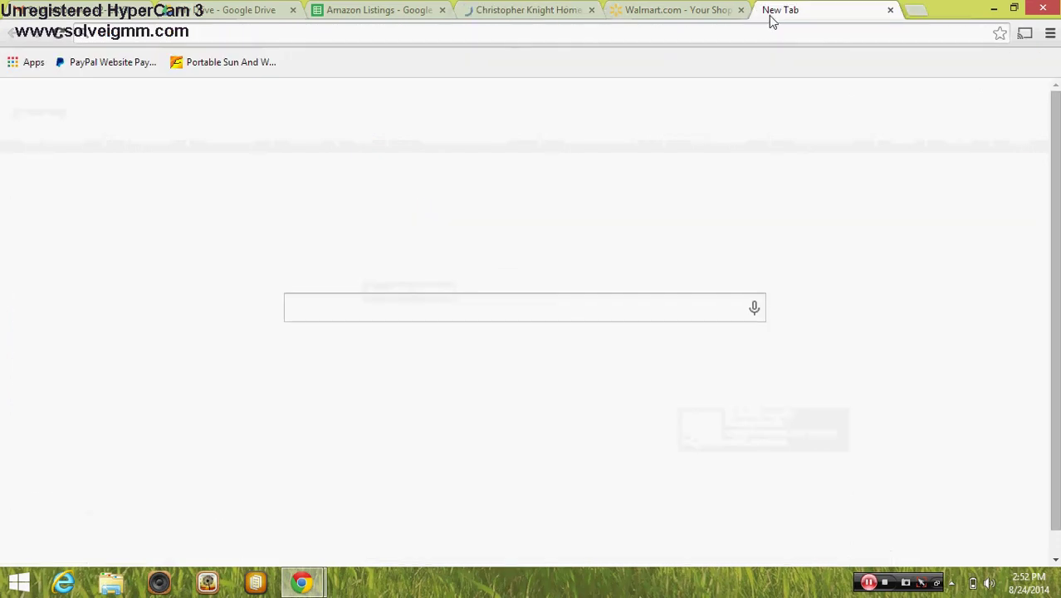
Load Amazon Seller Central's Manage Orders page from the 'sel' address suggestion
text(sel)
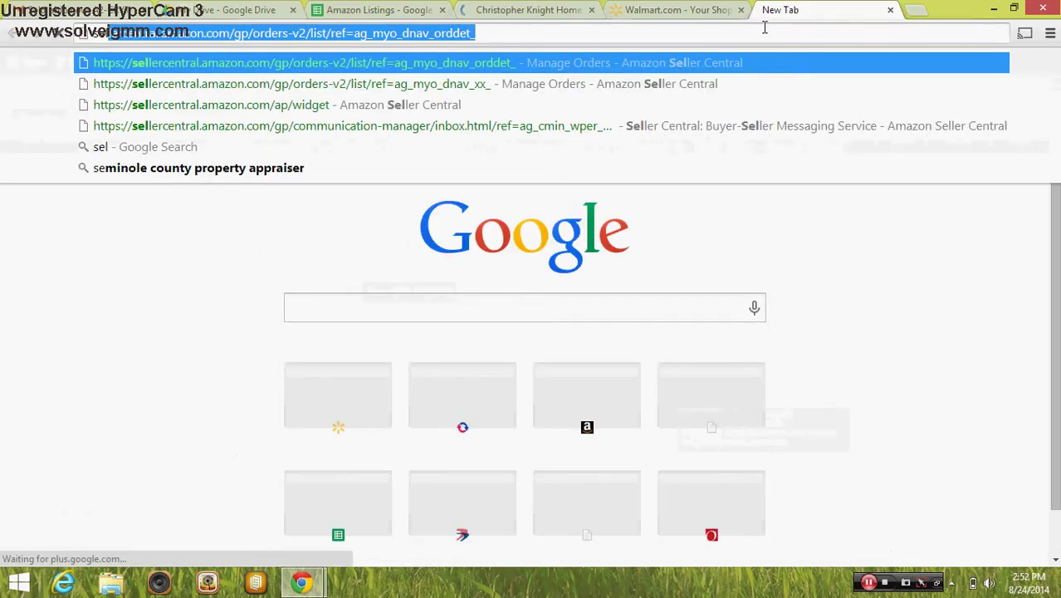
key(Return)
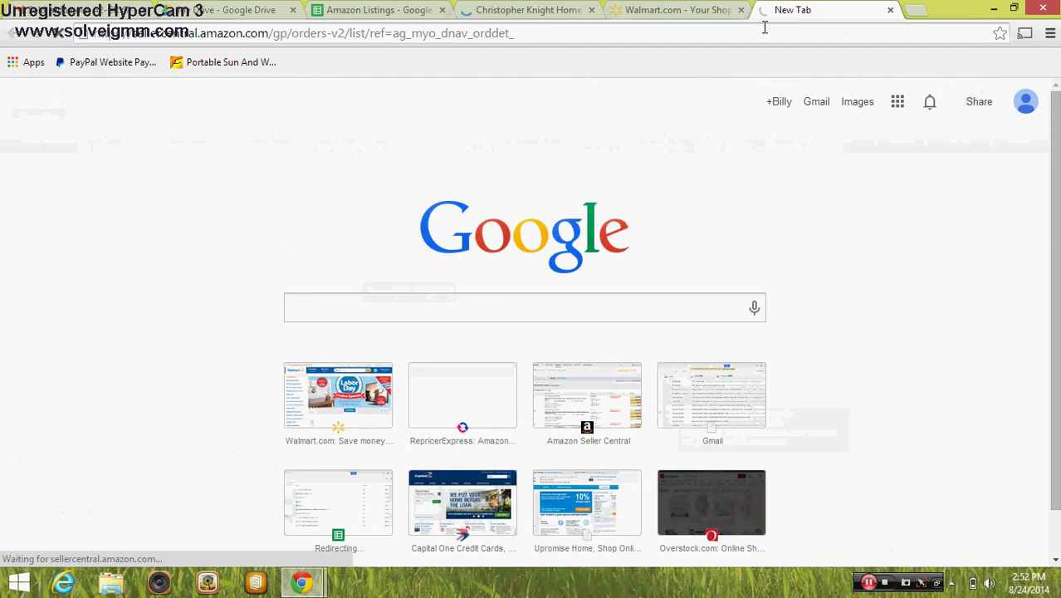
click(379, 11)
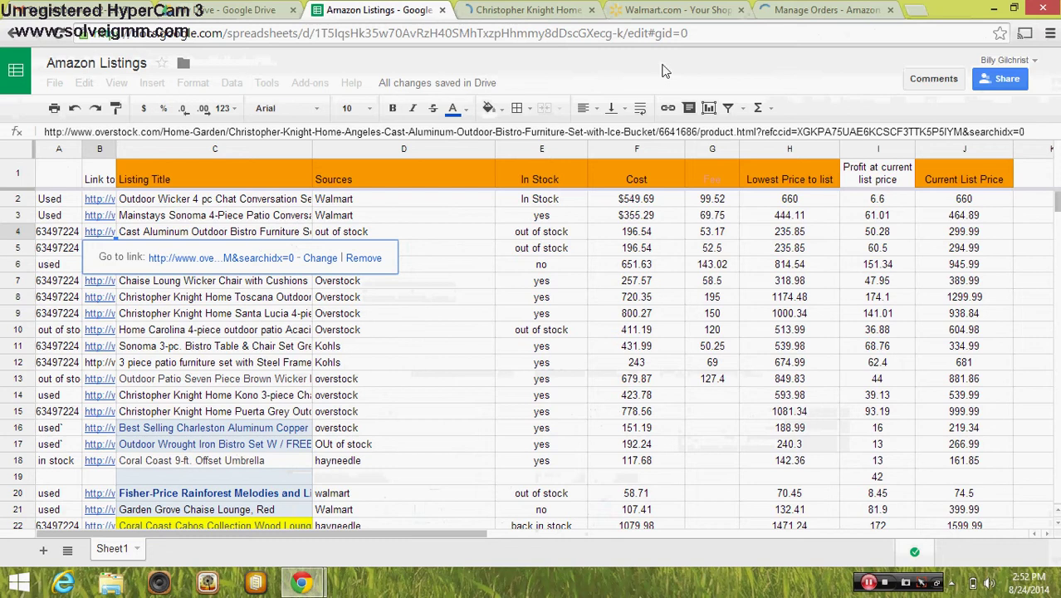
click(840, 12)
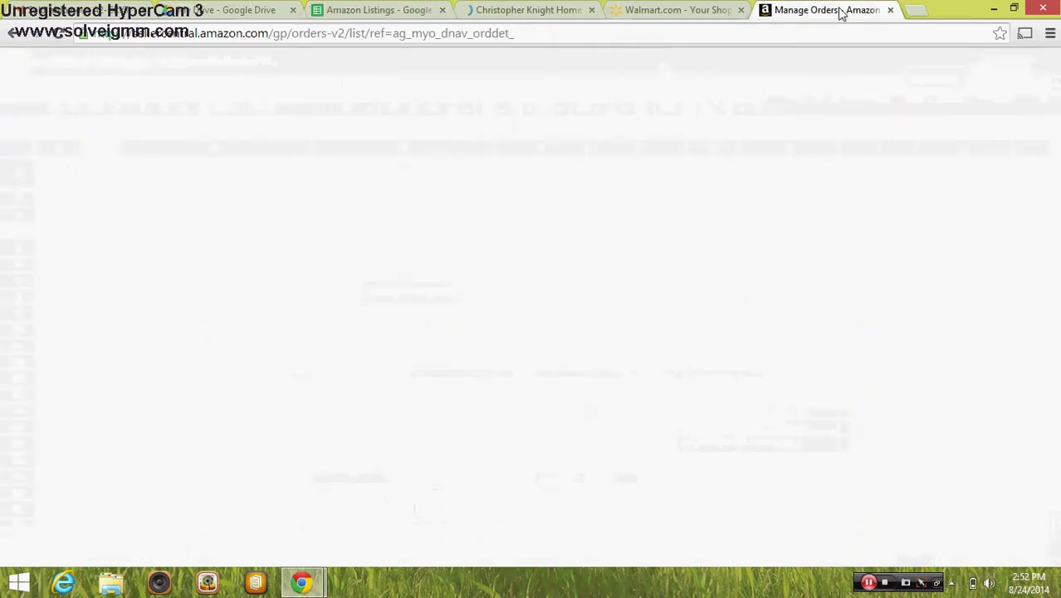
mouse_move(216, 96)
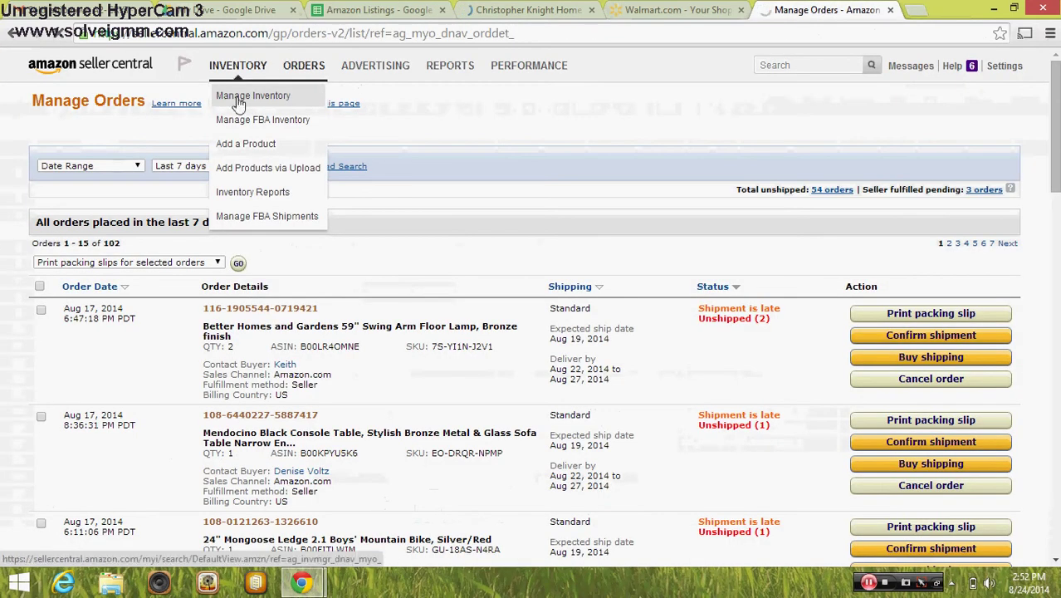
Open Inventory > Manage Inventory to list all 709 active listings
click(238, 103)
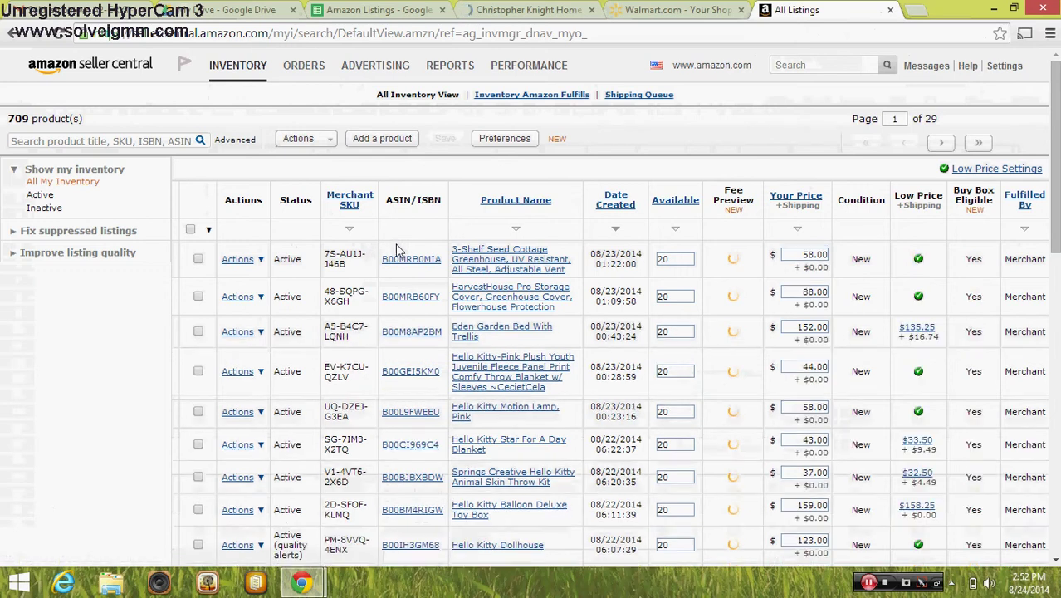
click(387, 11)
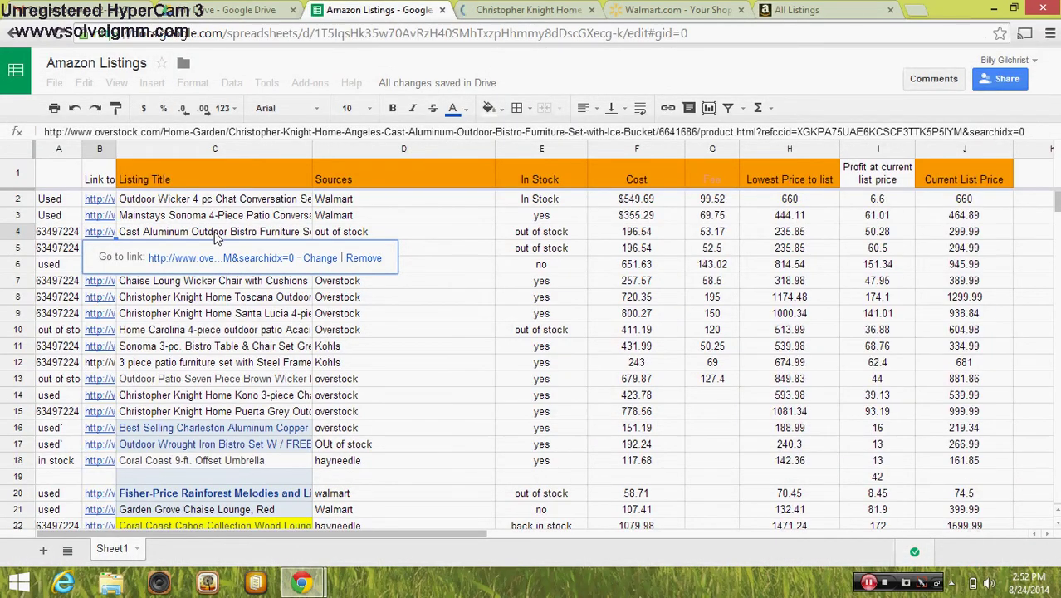
click(828, 9)
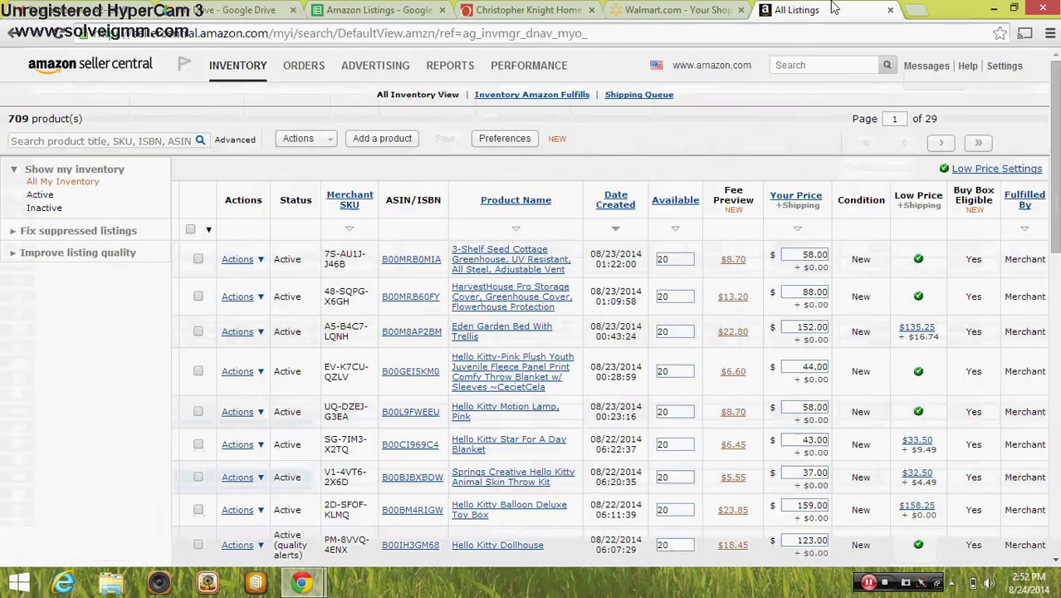
Search the Seller Central inventory for 'Cast aluminum' listings
click(129, 138)
text(Cast alu)
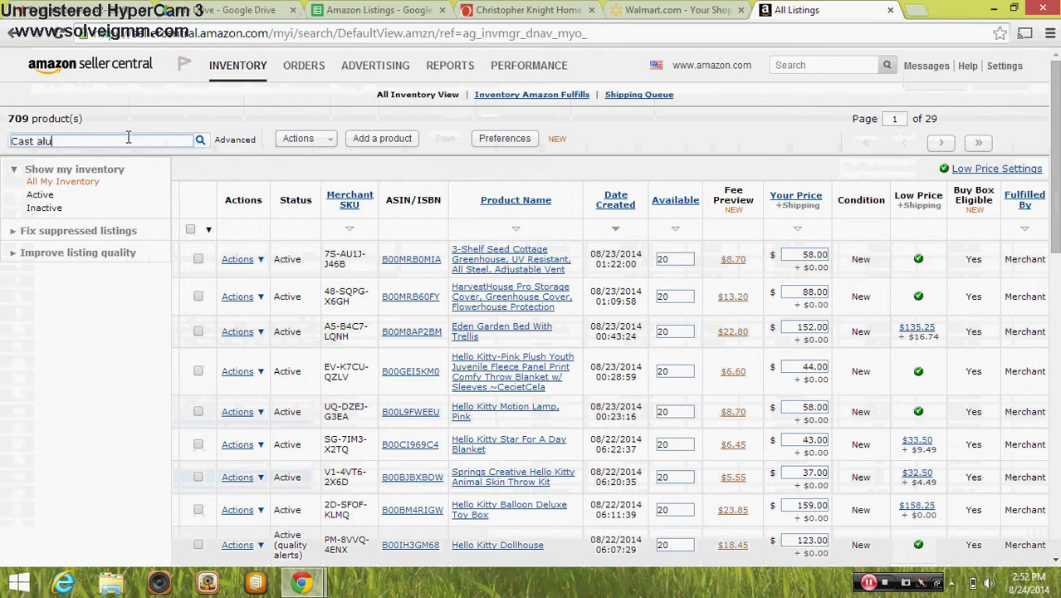
text(minum)
key(Return)
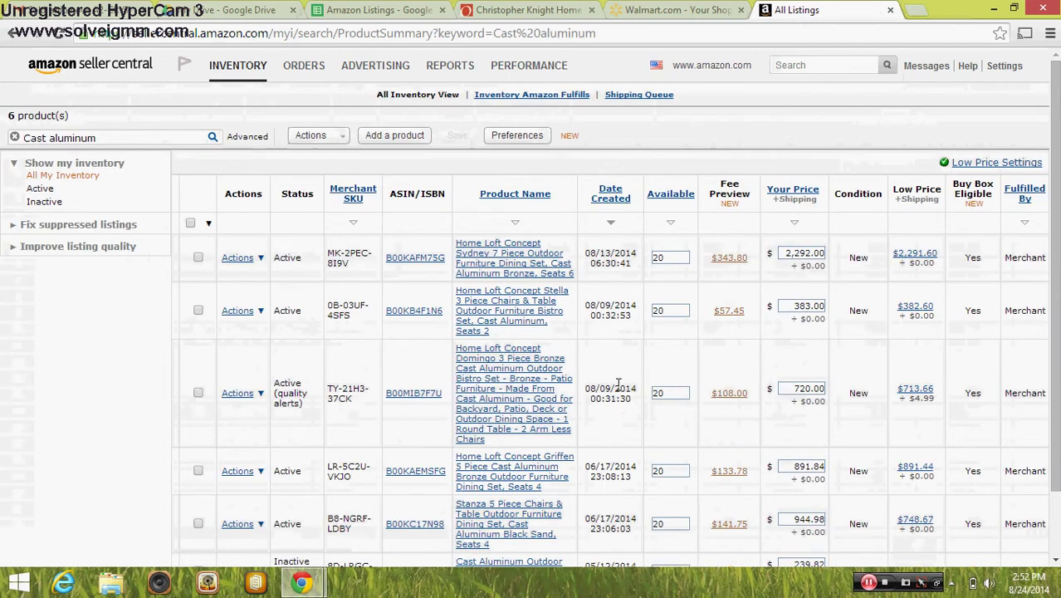
drag(1056, 249, 1055, 328)
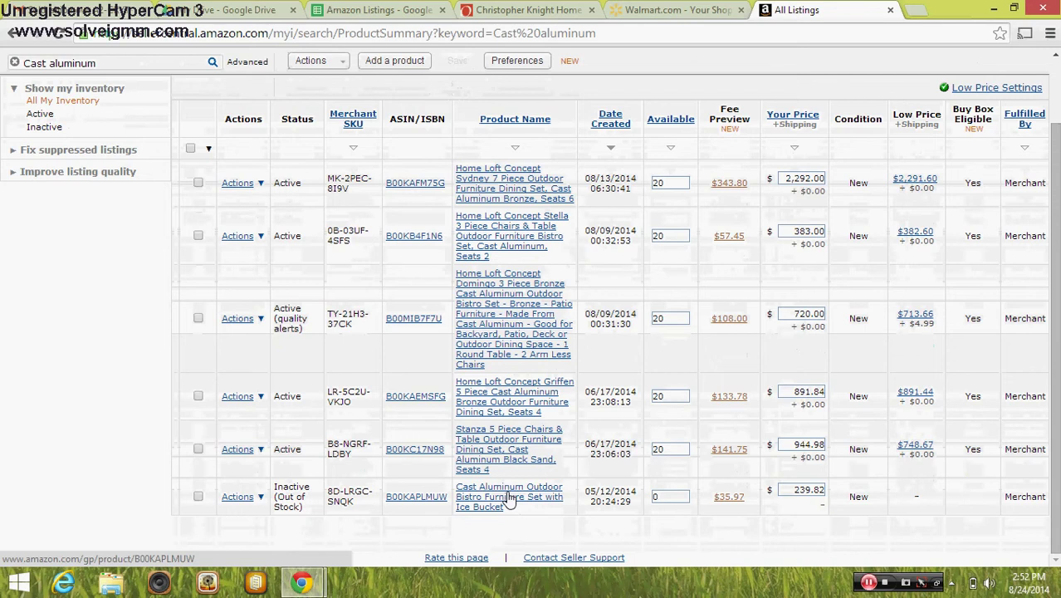
Set the bistro set's available quantity to 0 and return to the Amazon Listings sheet
click(666, 500)
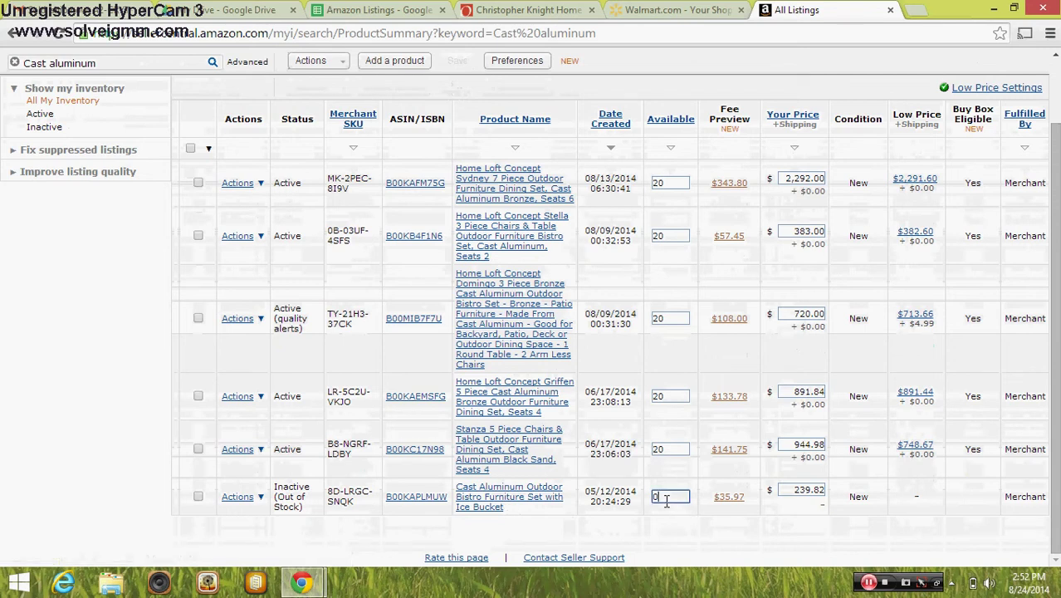
key(BackSpace)
text(0)
click(660, 513)
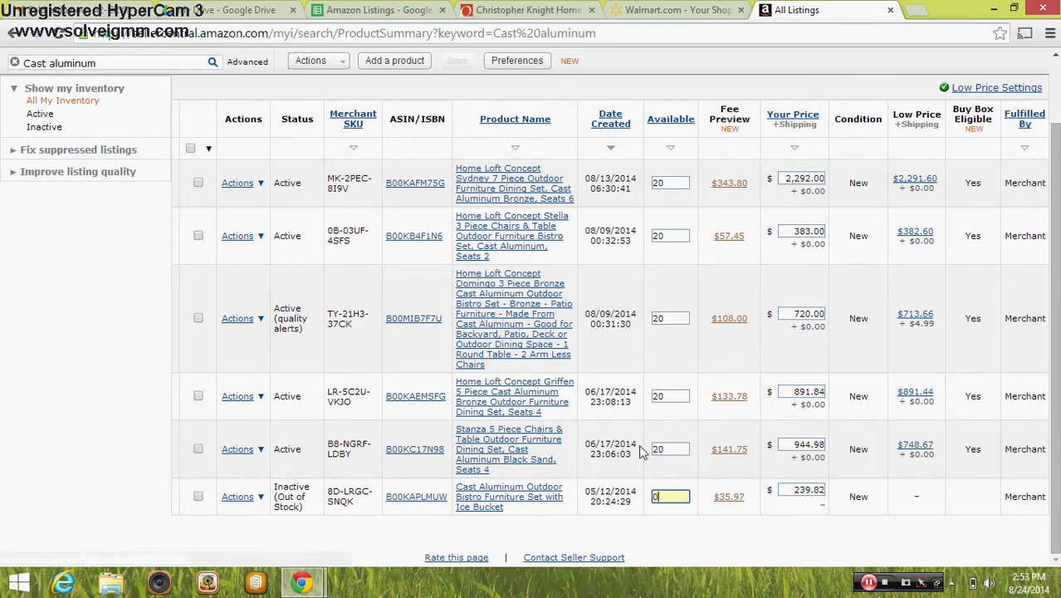
click(398, 11)
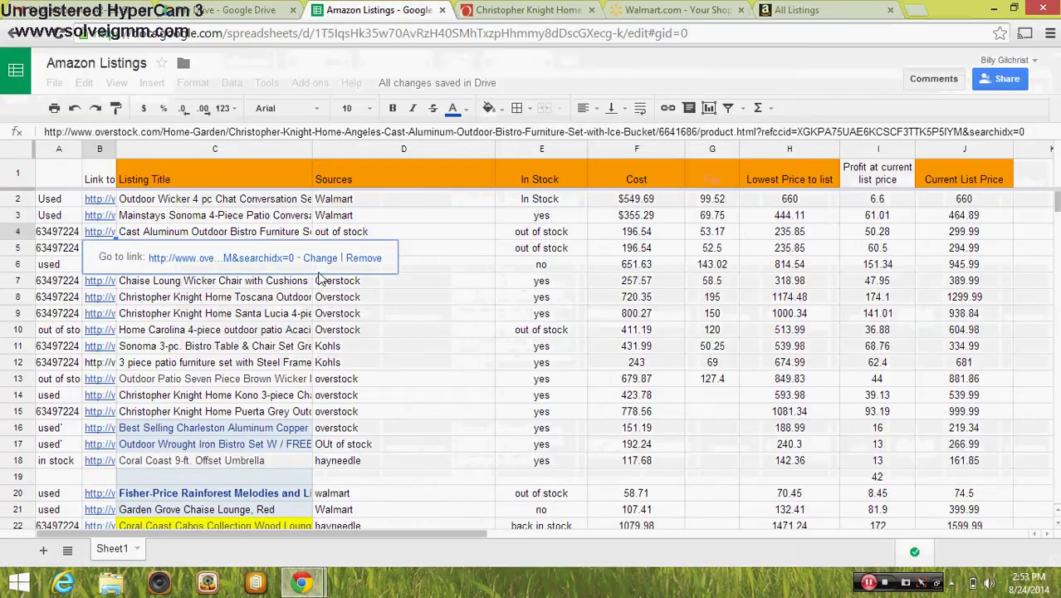
click(790, 12)
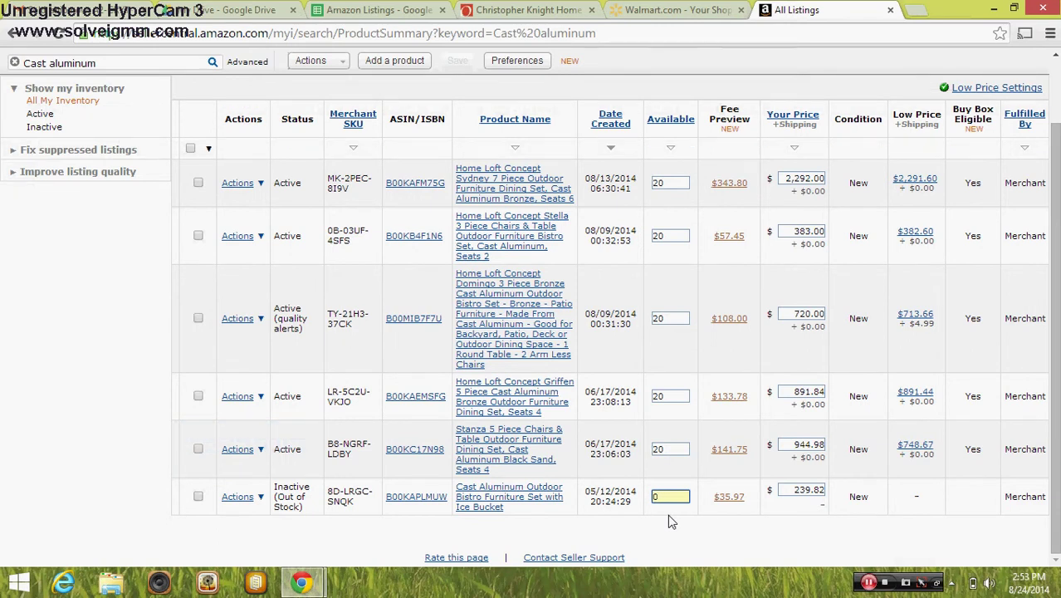
click(380, 11)
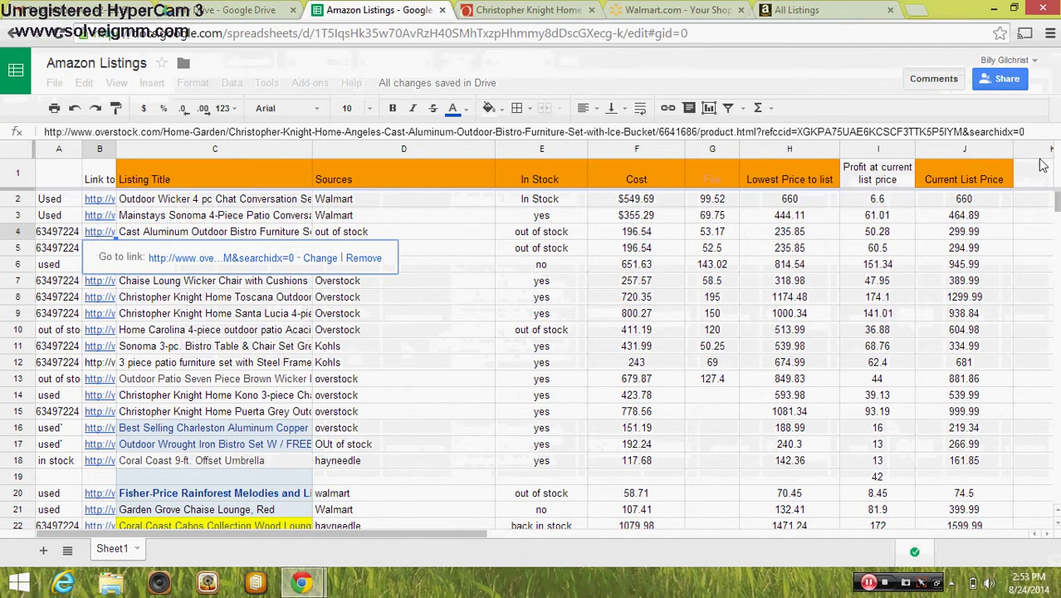
Check the last rows near 983 of the Amazon Listings sheet, then return to Seller Central inventory
drag(1058, 202, 1058, 380)
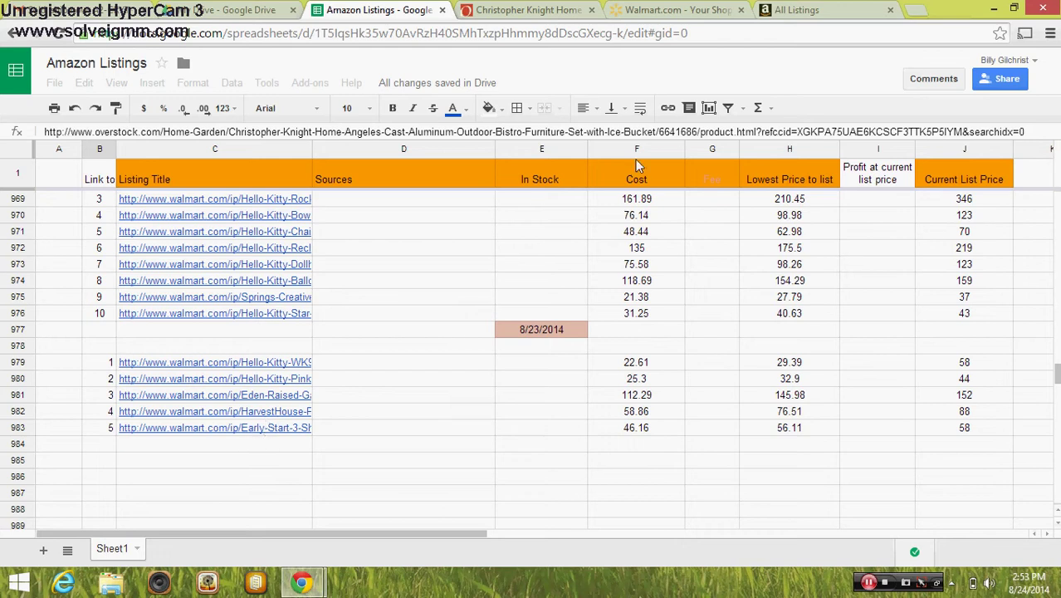
click(799, 10)
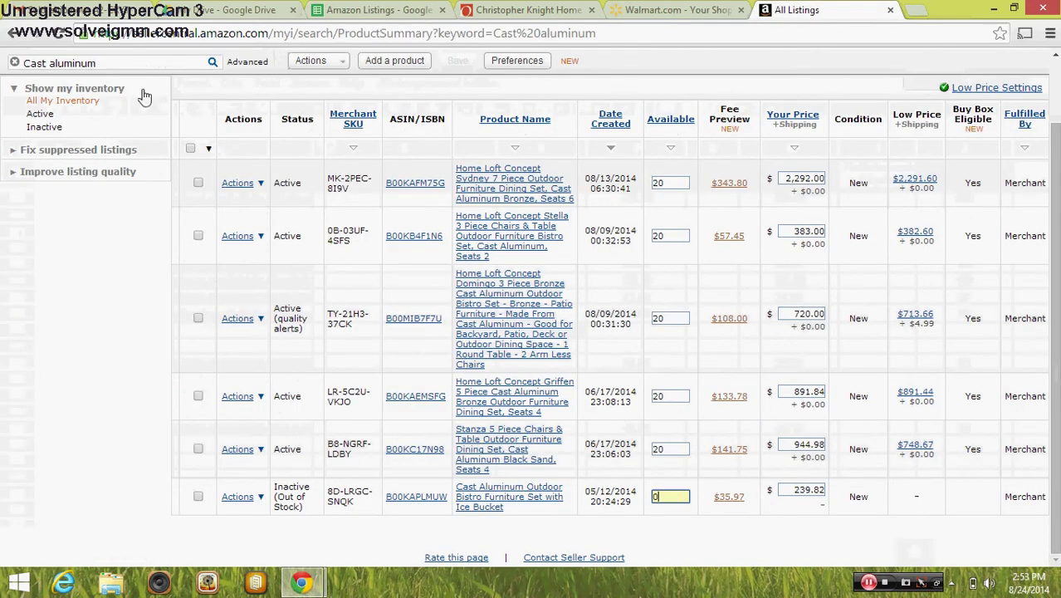
Search the Seller Central inventory for 'early start', which finds no items
triple_click(103, 63)
text(earl)
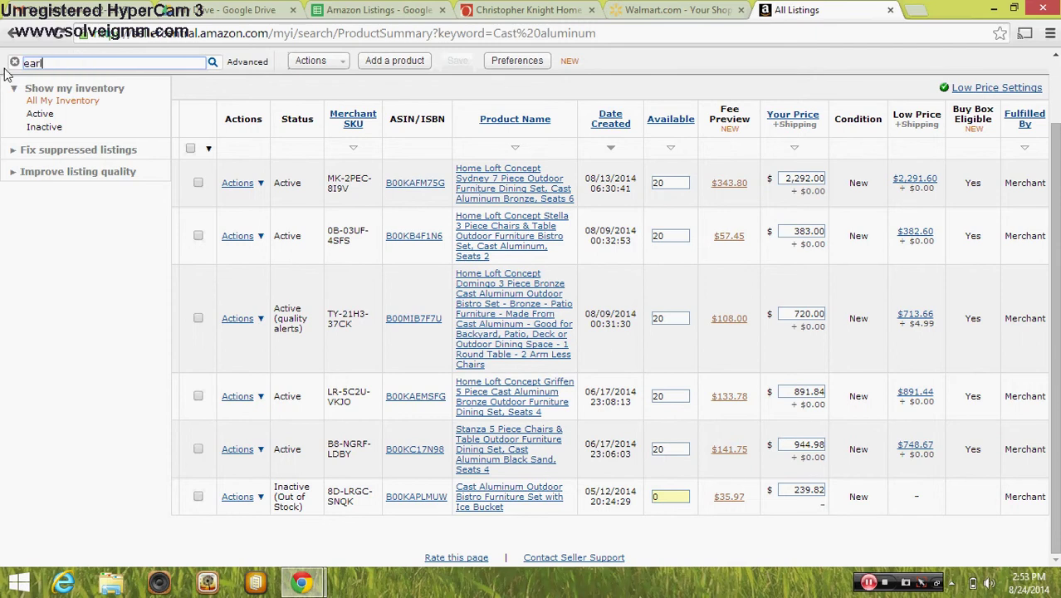
text(y start)
key(Return)
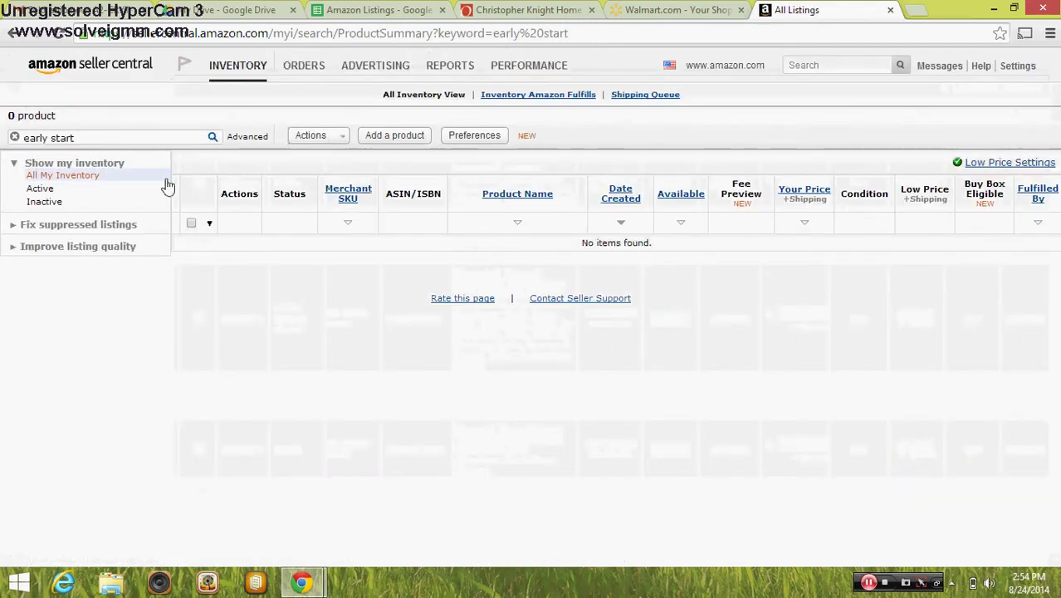
Check the spreadsheet for the product name, then restore the full 709-product inventory list
click(396, 12)
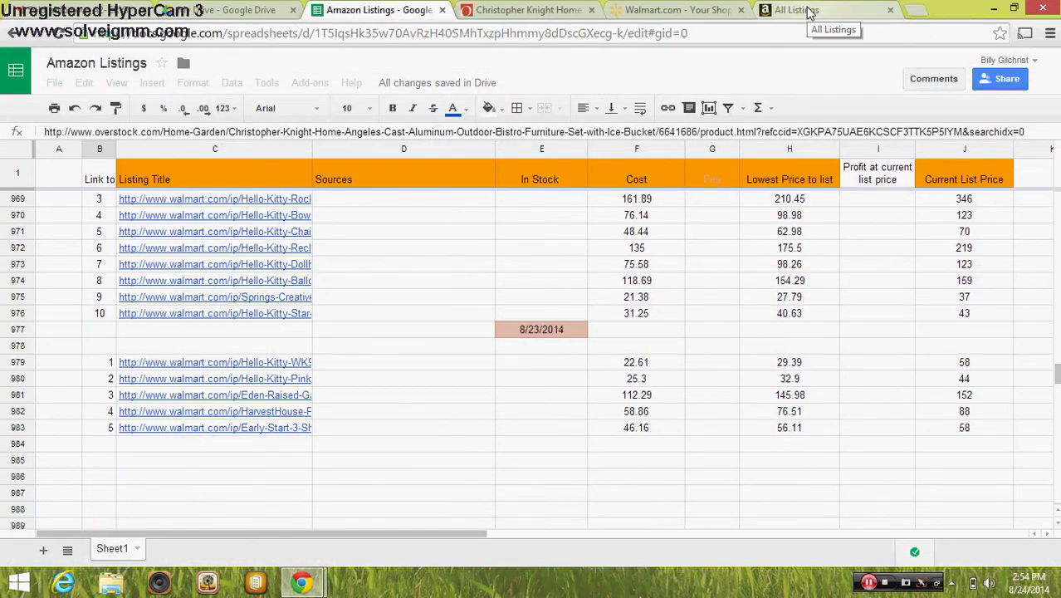
click(809, 12)
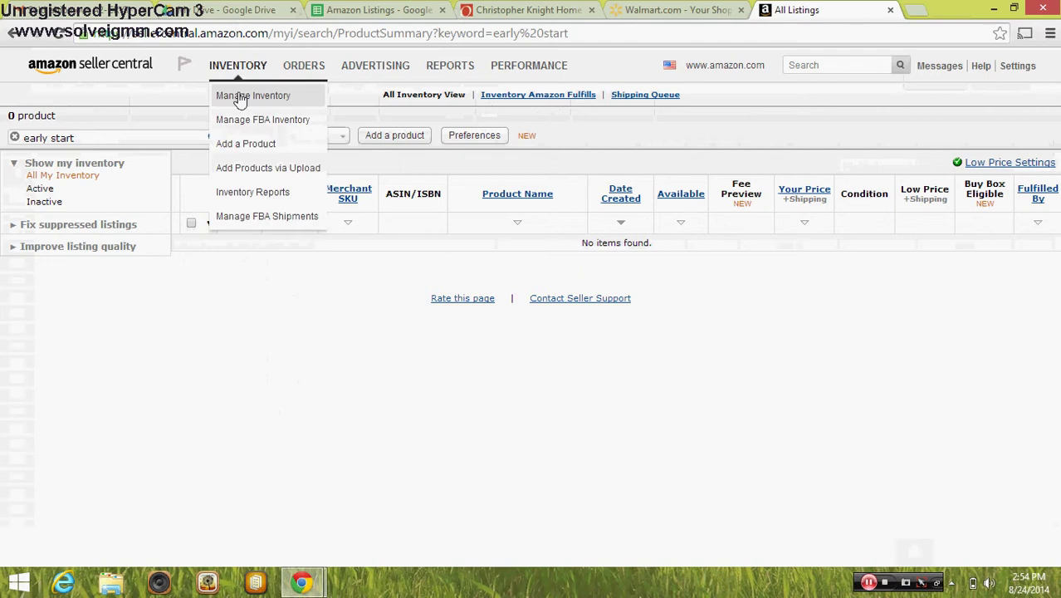
click(240, 97)
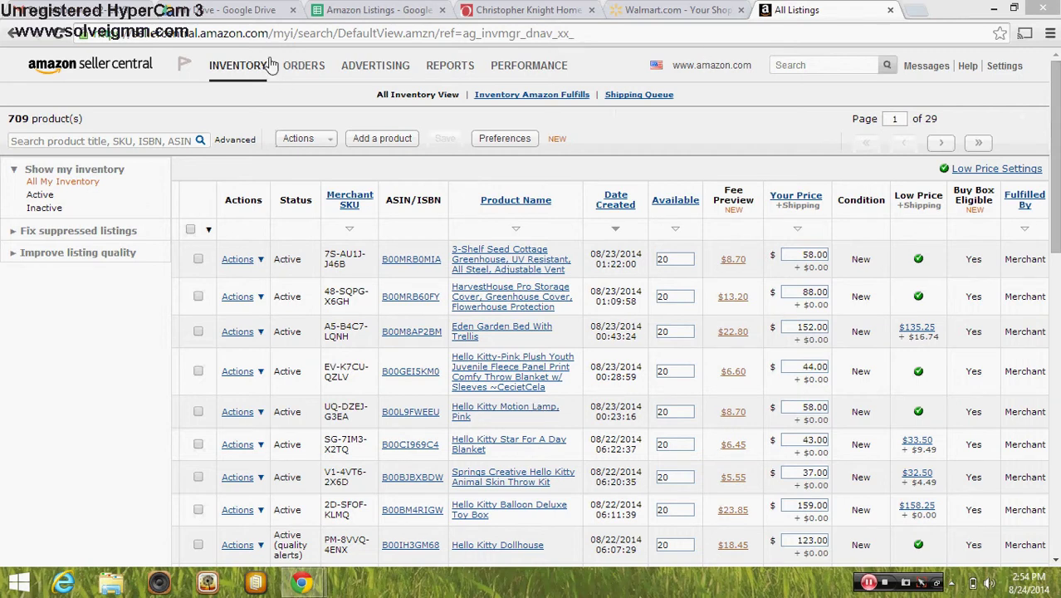
Compare the newest greenhouse listings in Seller Central with the Amazon Listings sheet rows, then open a blank tab
click(339, 14)
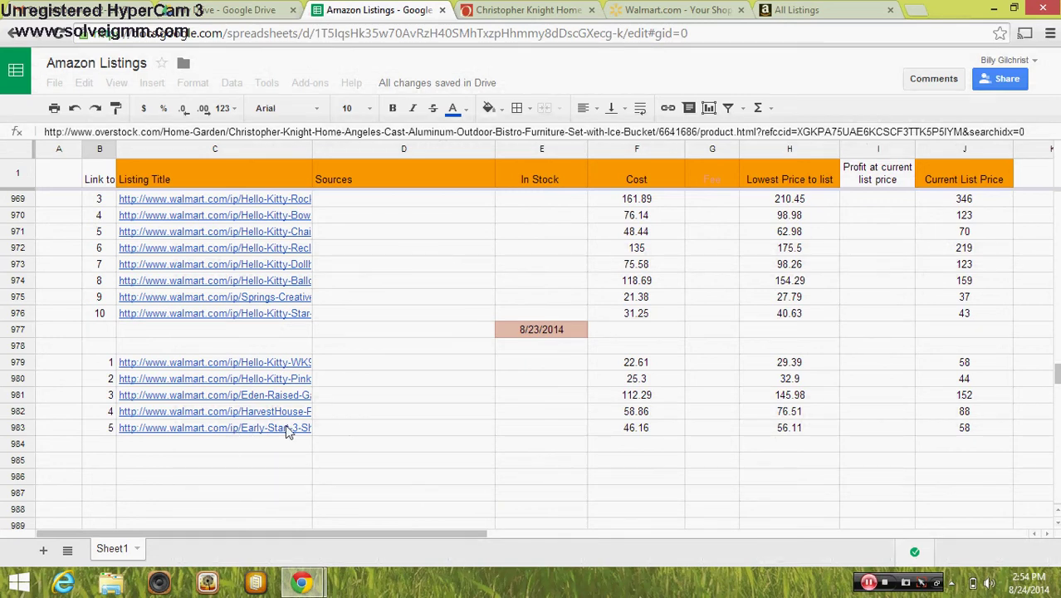
click(799, 12)
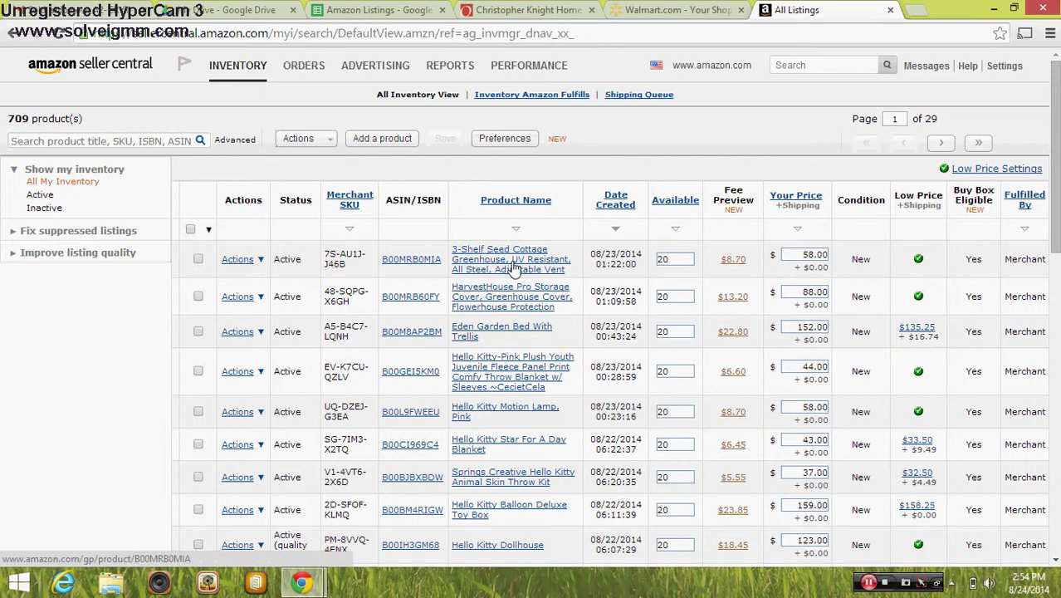
click(363, 10)
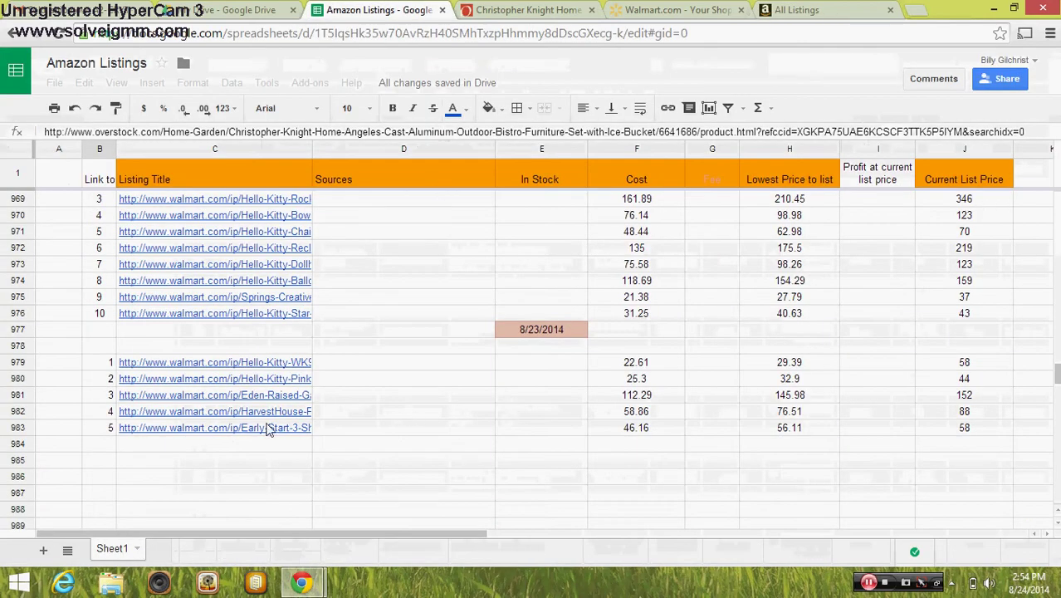
click(816, 10)
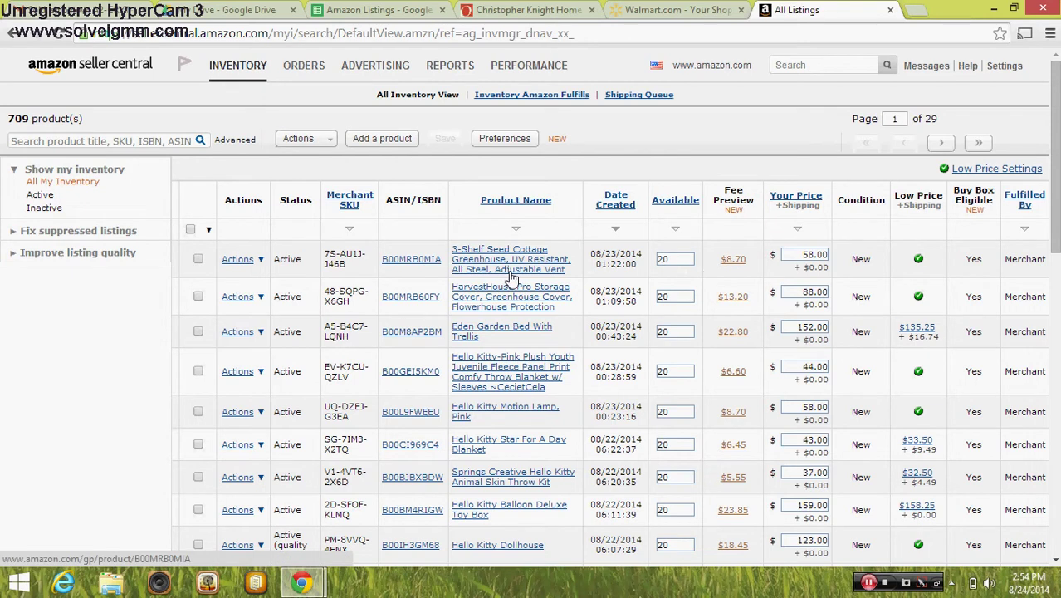
click(868, 582)
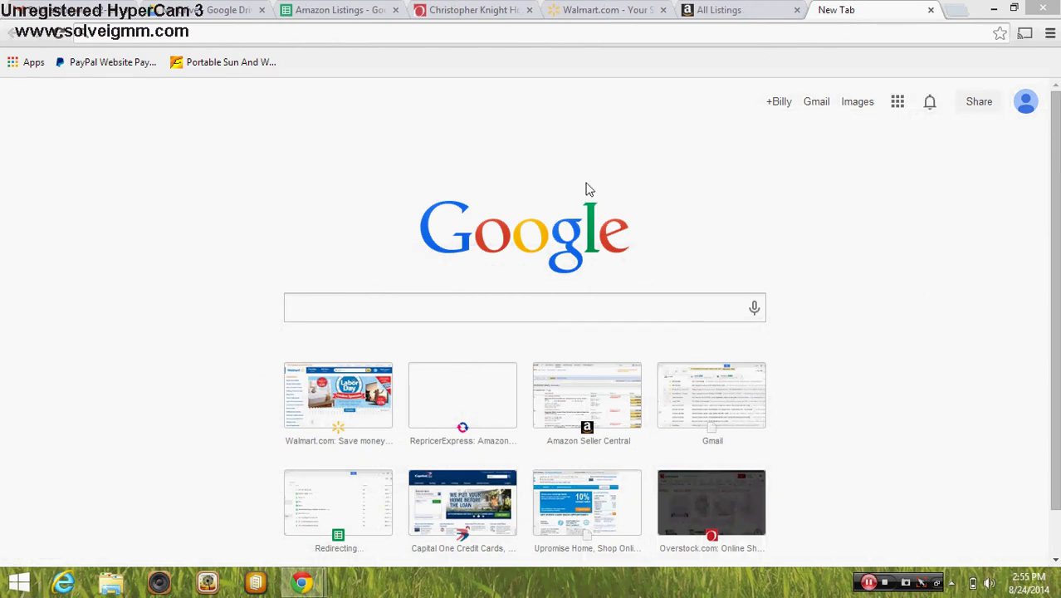
Go to repricerexpress.com by entering 'reprice' in the new tab's address bar
click(476, 39)
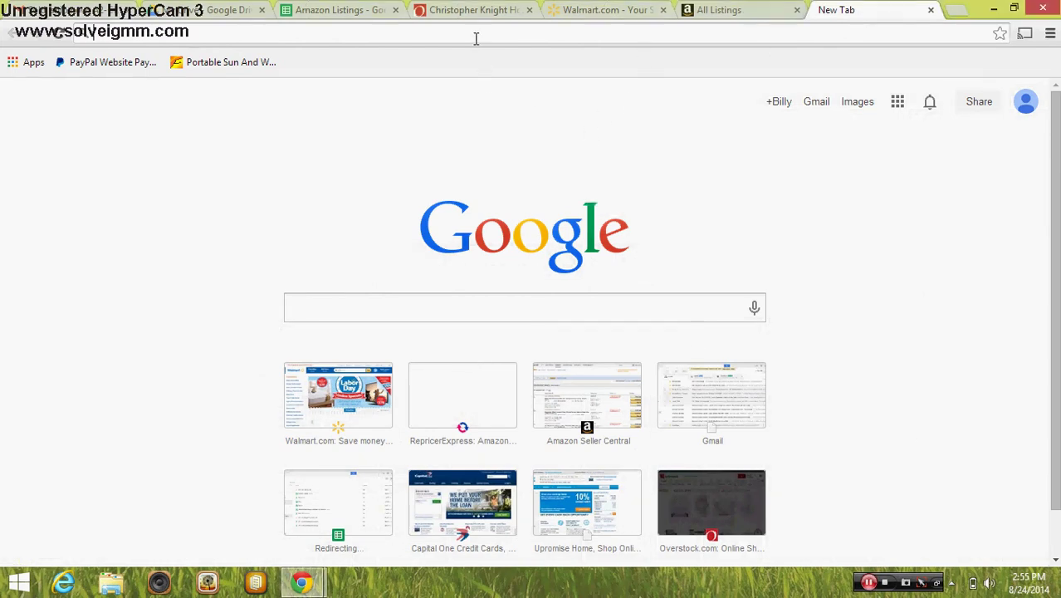
text(repircer)
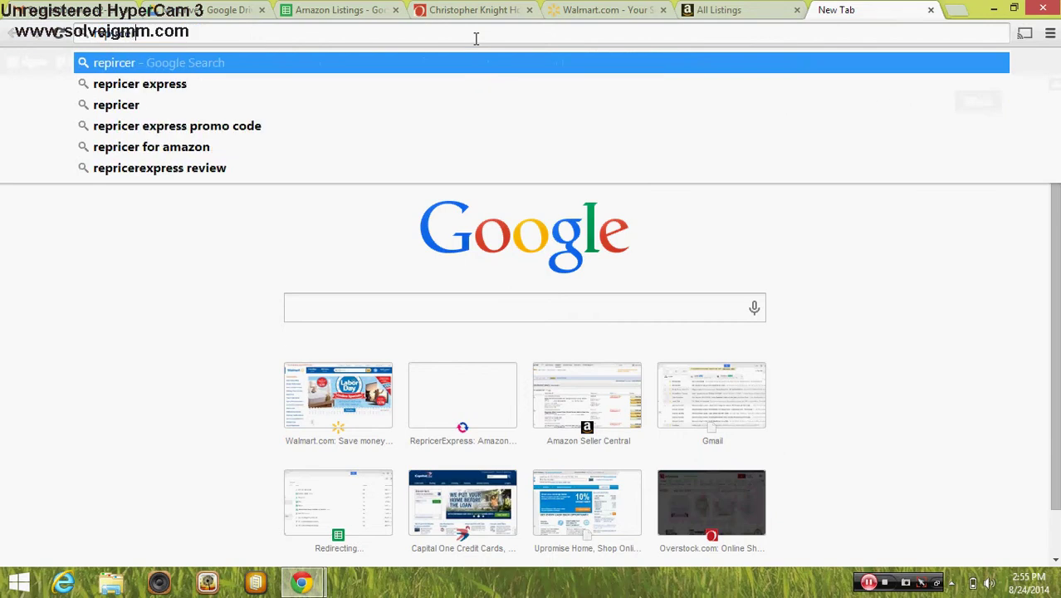
key(BackSpace)
key(BackSpace)
key(BackSpace)
key(BackSpace)
key(BackSpace)
text(rice)
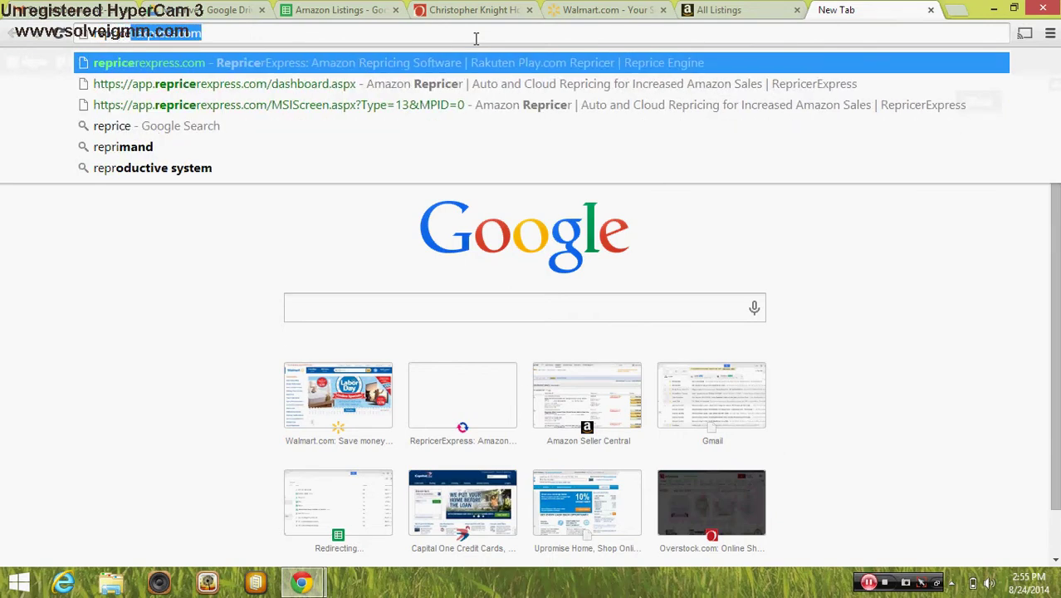
key(Return)
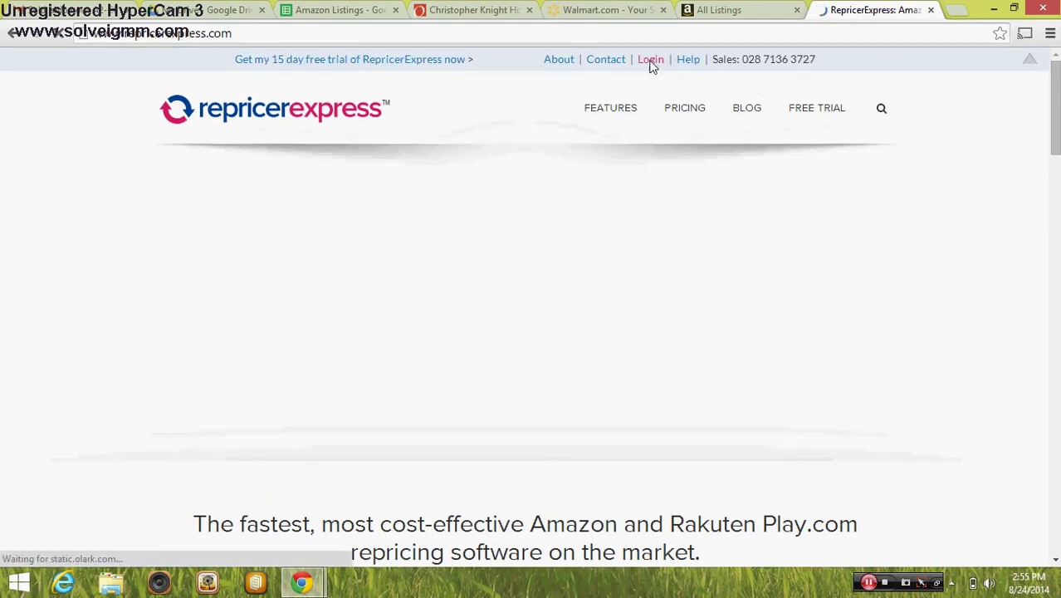
Log in to RepricerExpress with the account username and password, then return to the Amazon Listings sheet
click(651, 61)
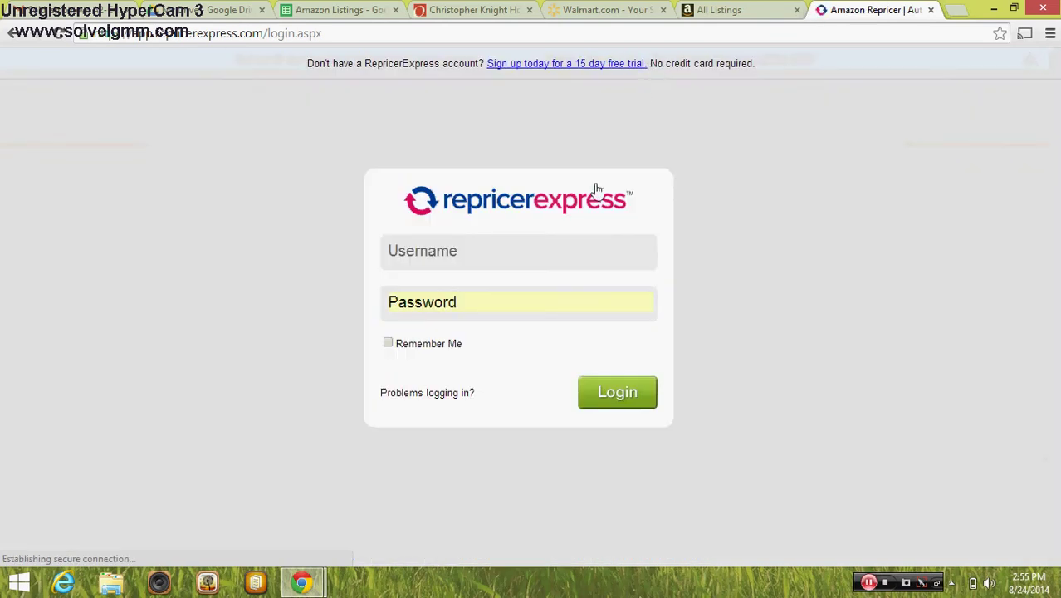
click(469, 250)
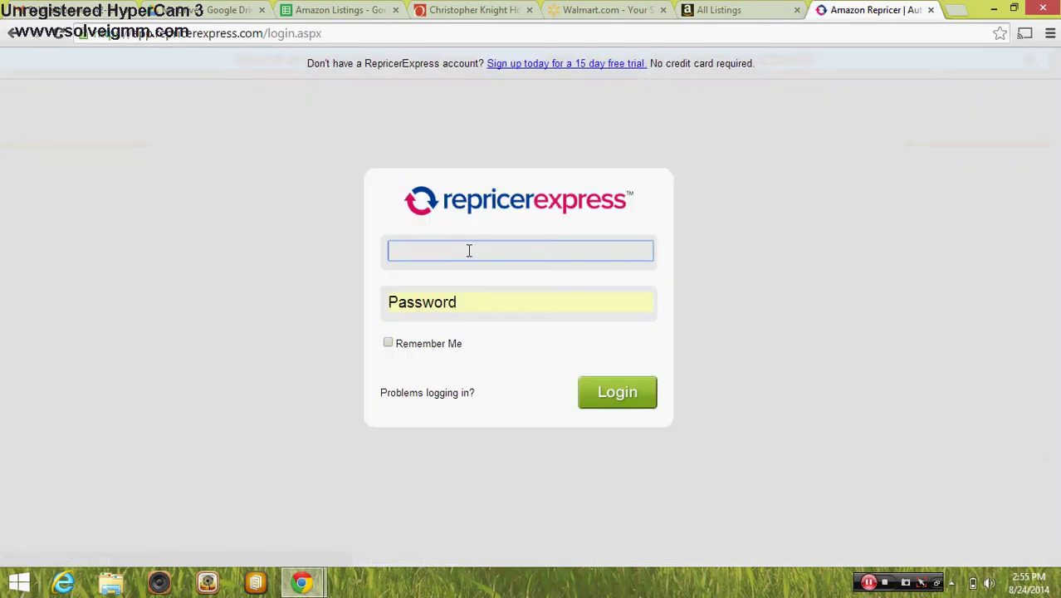
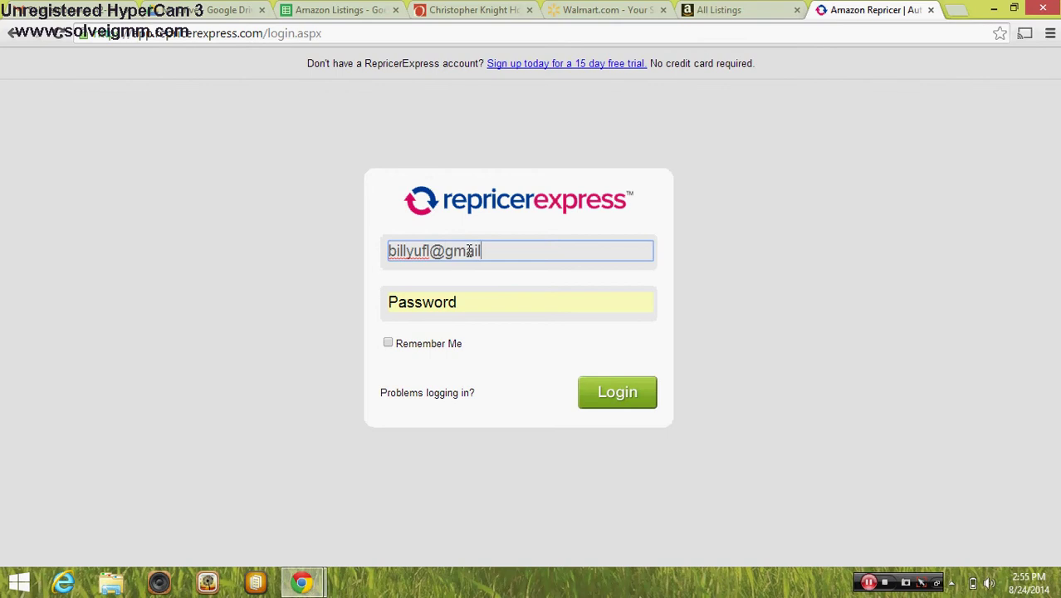
key(Tab)
key(Return)
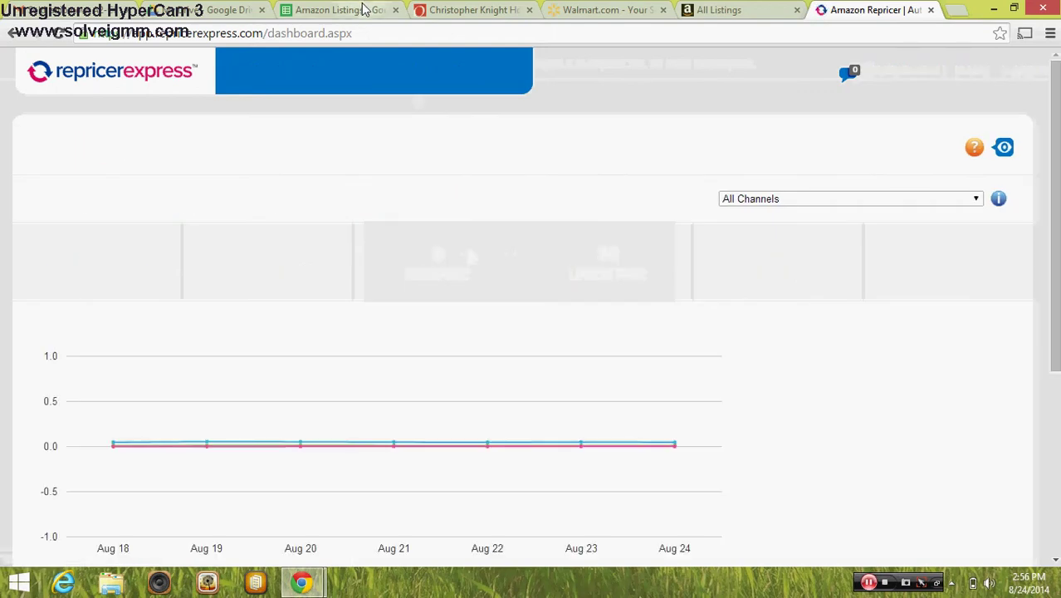
click(362, 8)
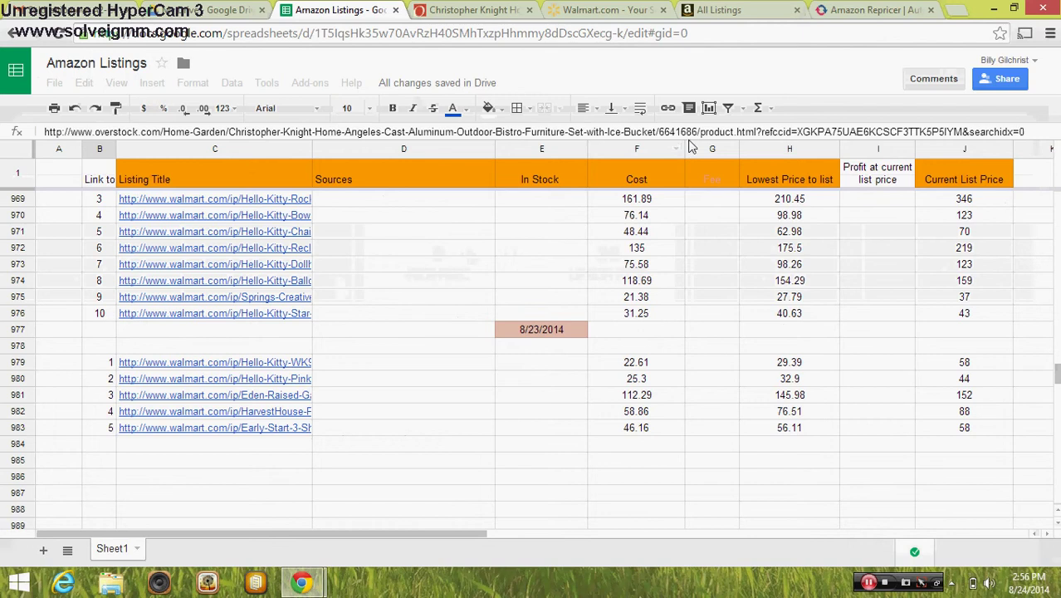
Copy the 3-Shelf Seed Cottage Greenhouse listing title from Seller Central inventory and return to the spreadsheet
click(707, 12)
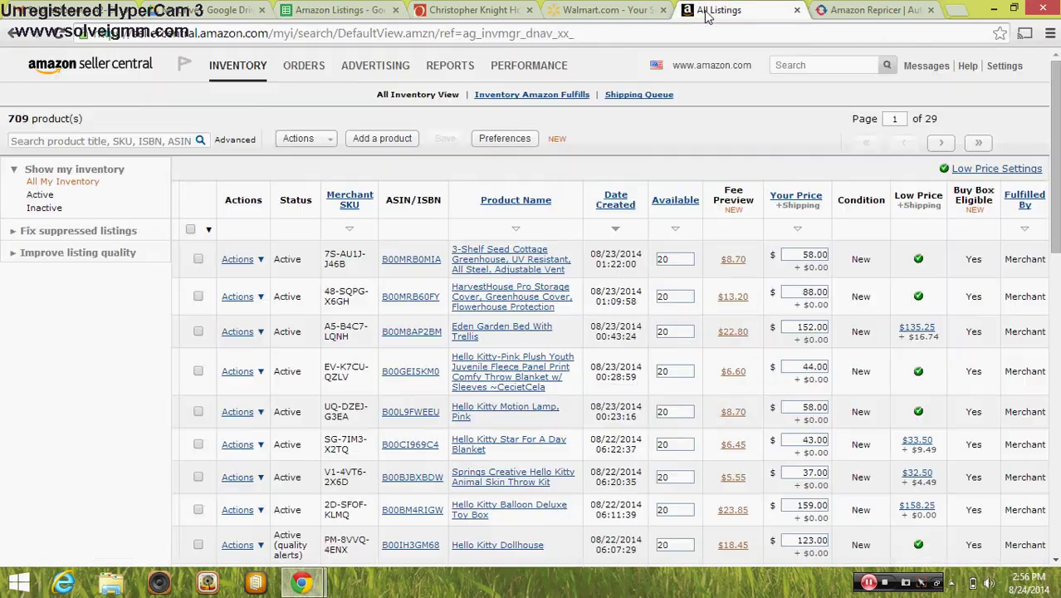
drag(568, 271, 455, 254)
right_click(455, 253)
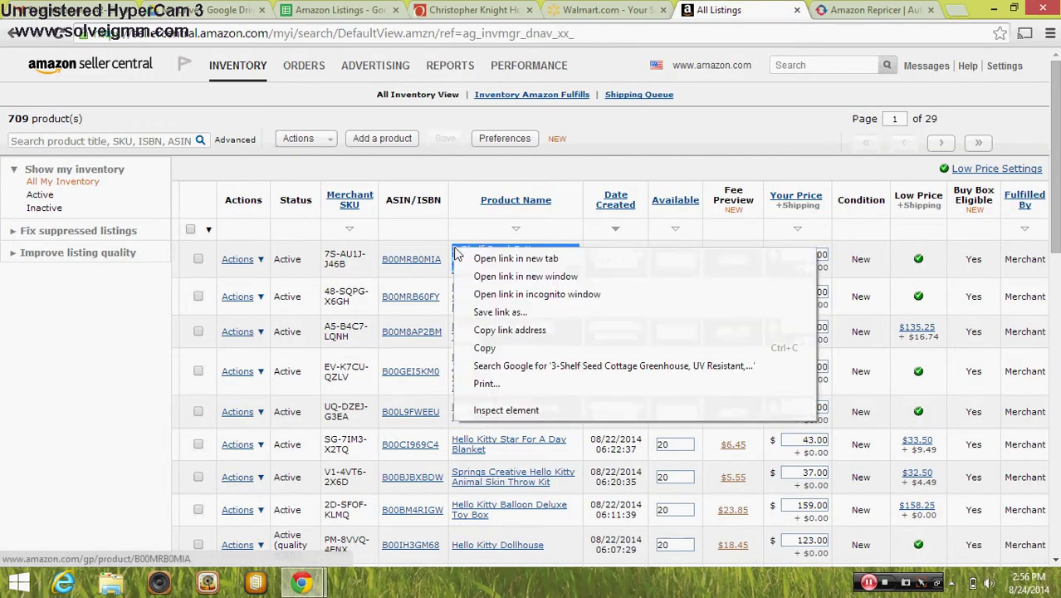
click(510, 347)
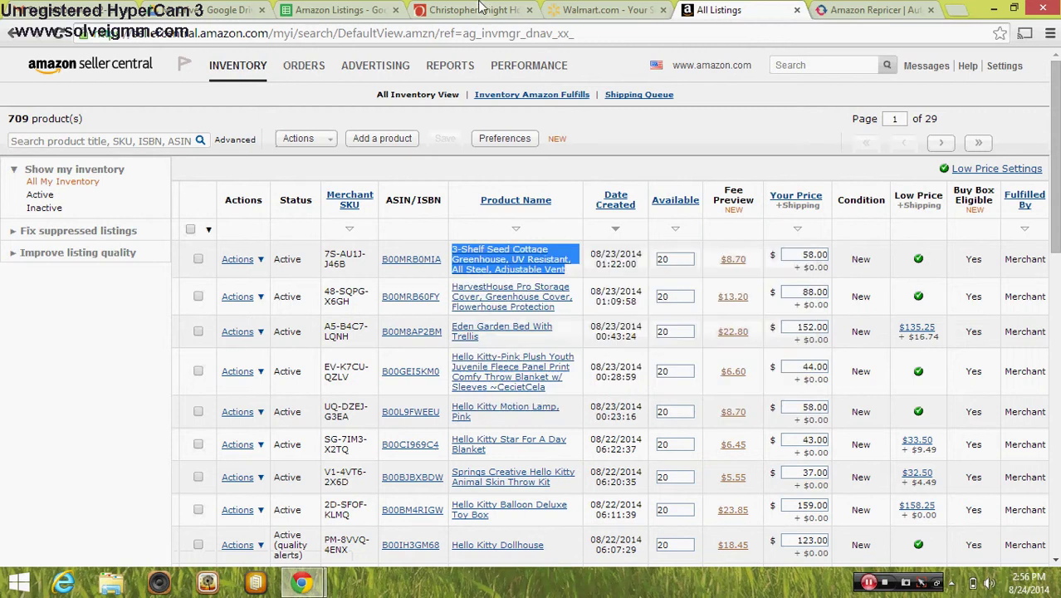
click(341, 10)
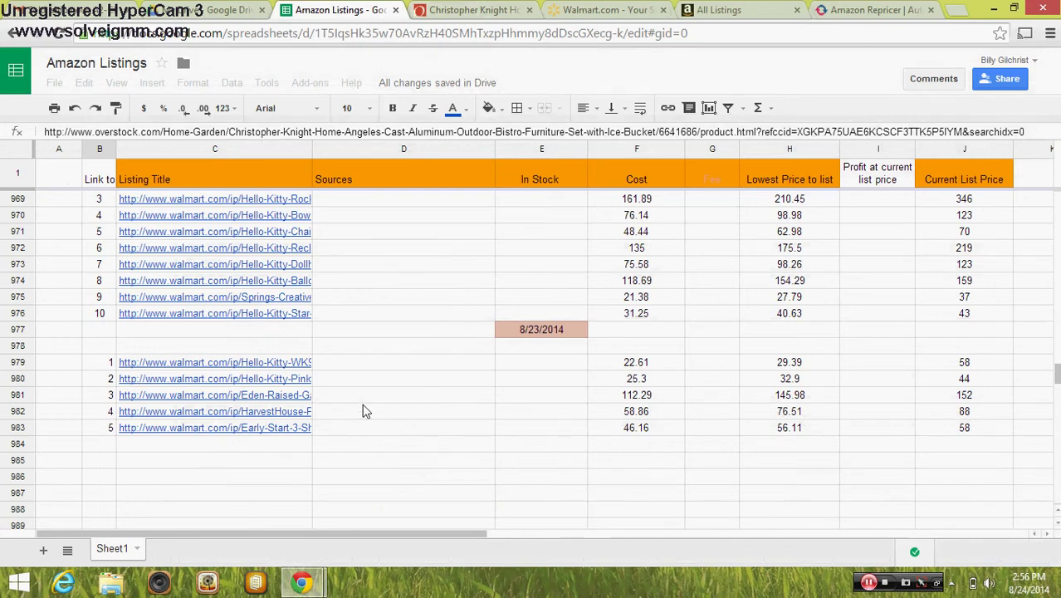
right_click(349, 20)
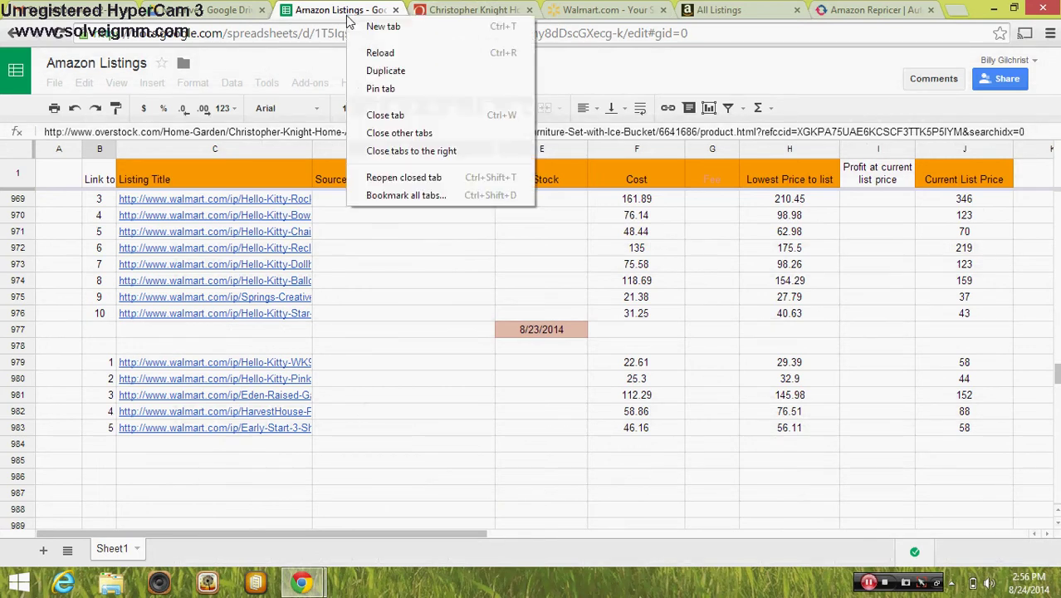
Reload the Amazon Listings spreadsheet page and click into the refreshed sheet
click(365, 47)
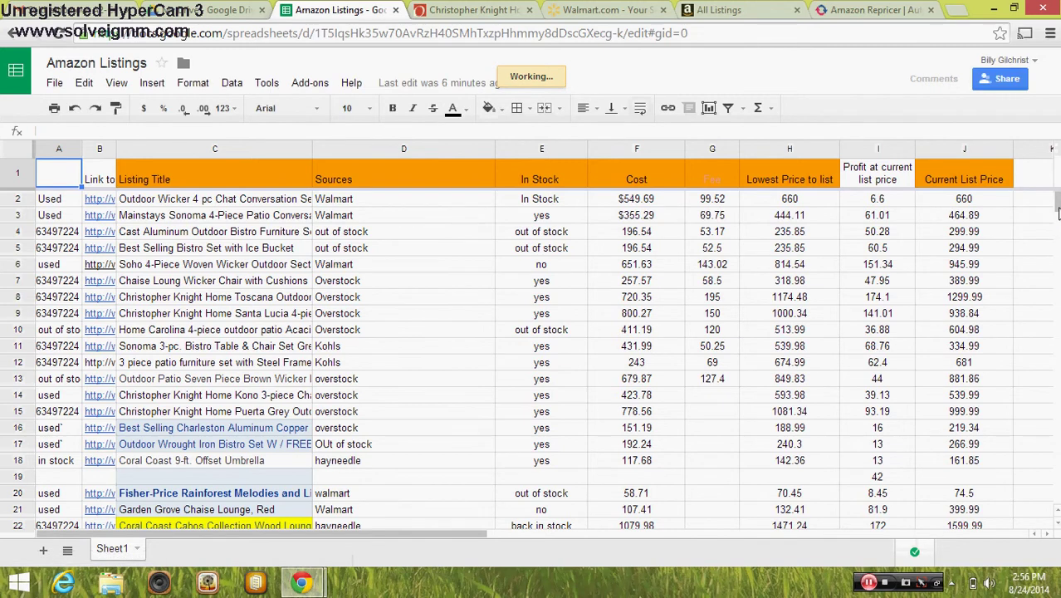
click(1058, 214)
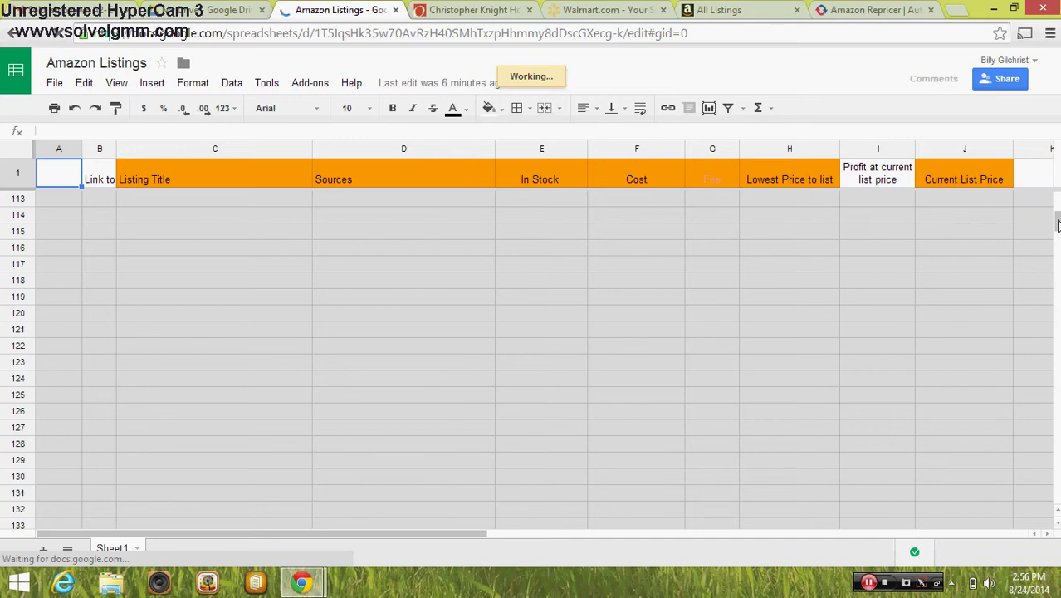
click(880, 254)
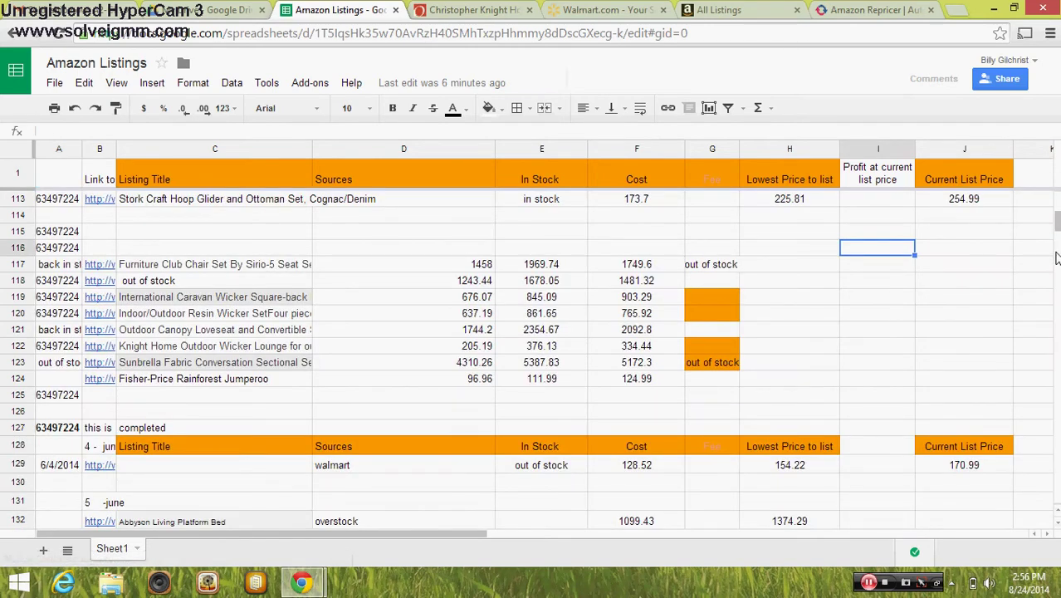
Scroll to the sheet's bottom and select cell D983 beside the 8/23/2014 Walmart rows
drag(1058, 219, 1058, 227)
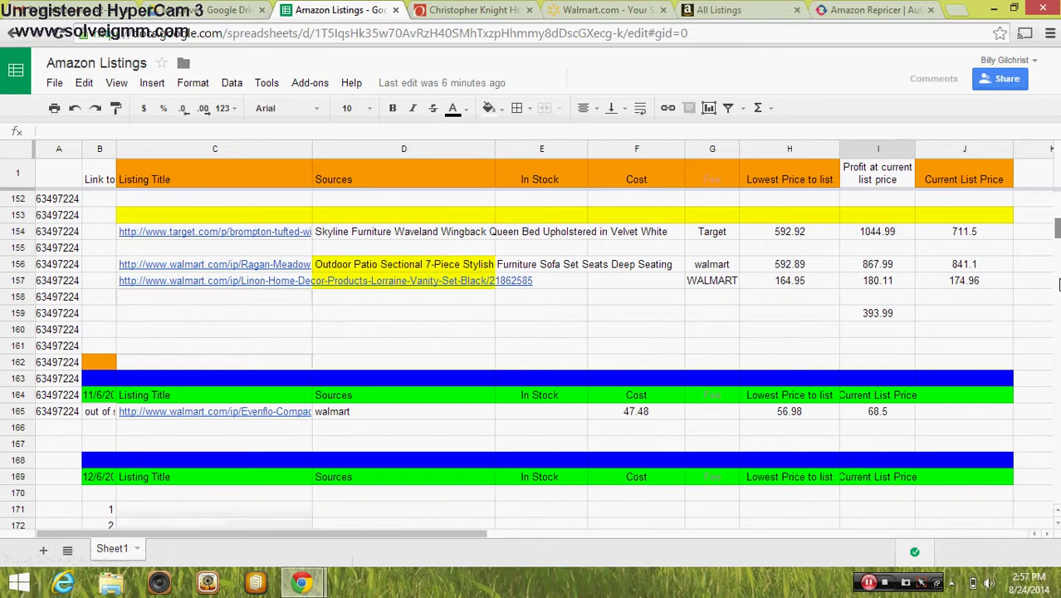
click(1058, 397)
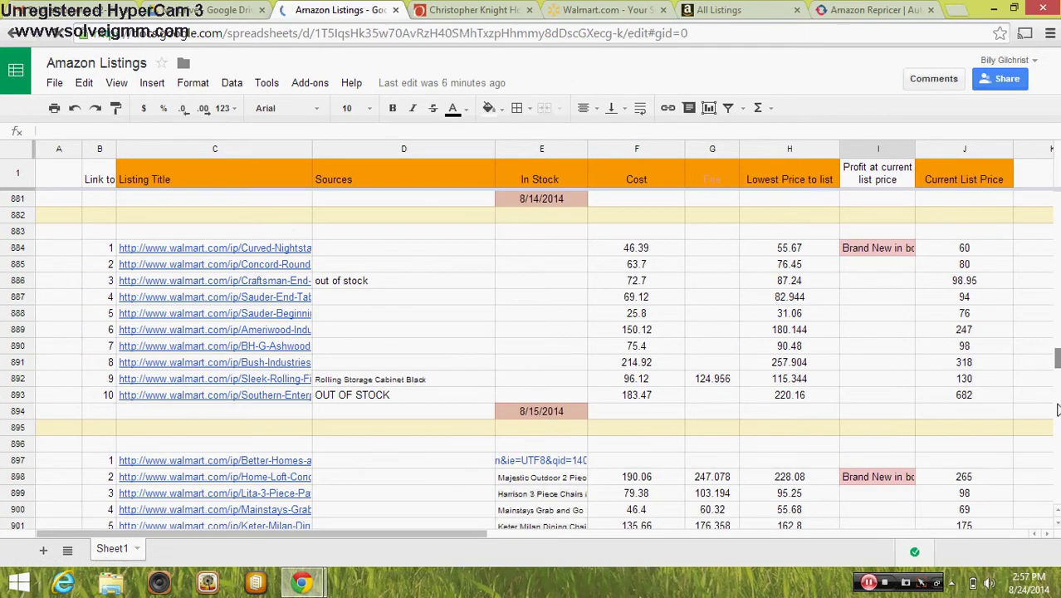
scroll(1053, 469, down, 5)
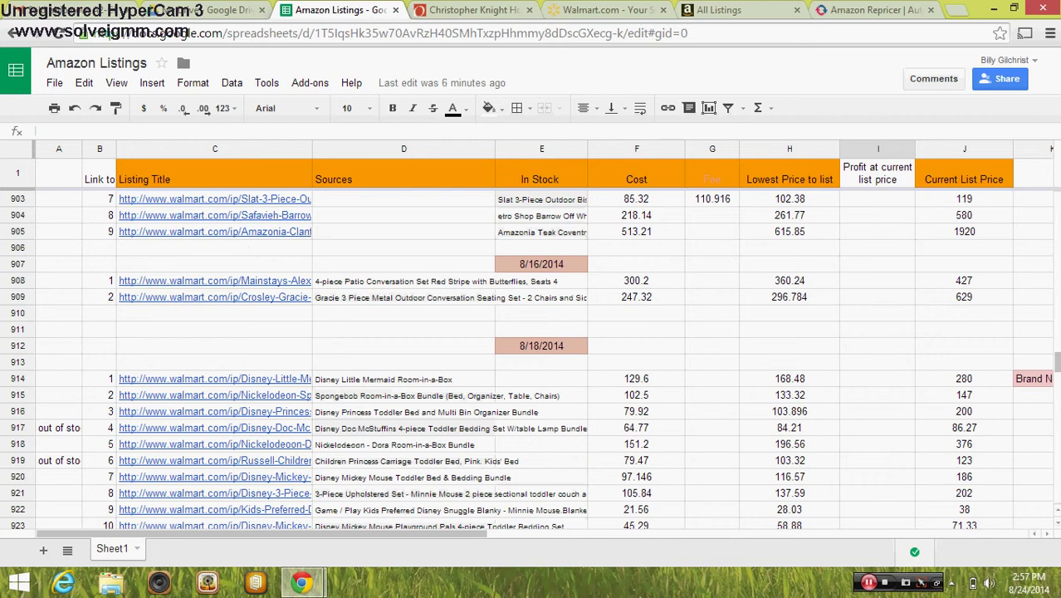
mouse_move(1058, 364)
mouse_down()
mouse_move(1058, 420)
mouse_move(1057, 292)
mouse_move(1057, 478)
mouse_move(1057, 377)
mouse_up()
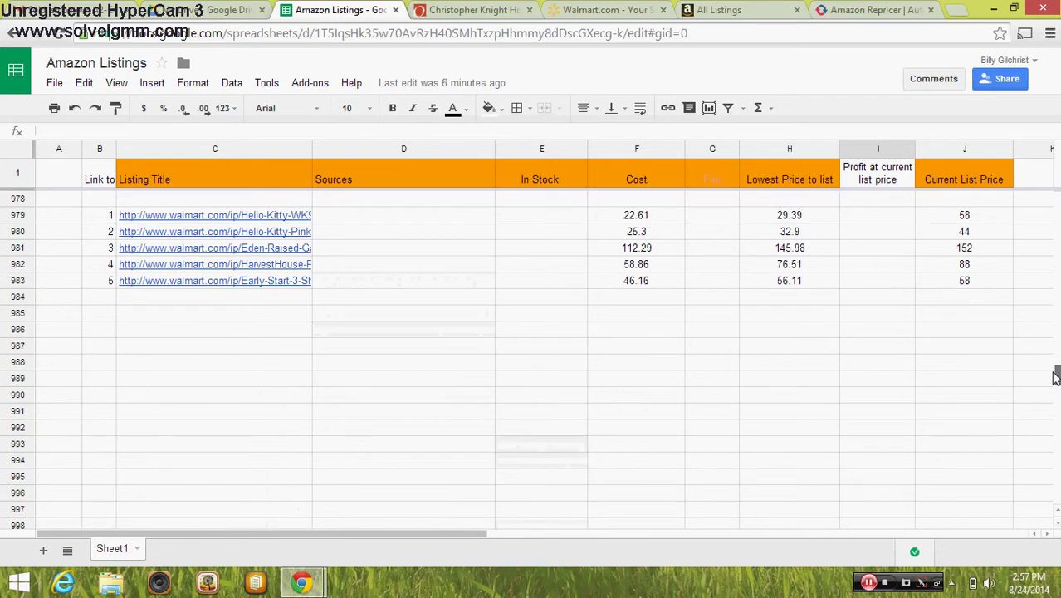
click(452, 281)
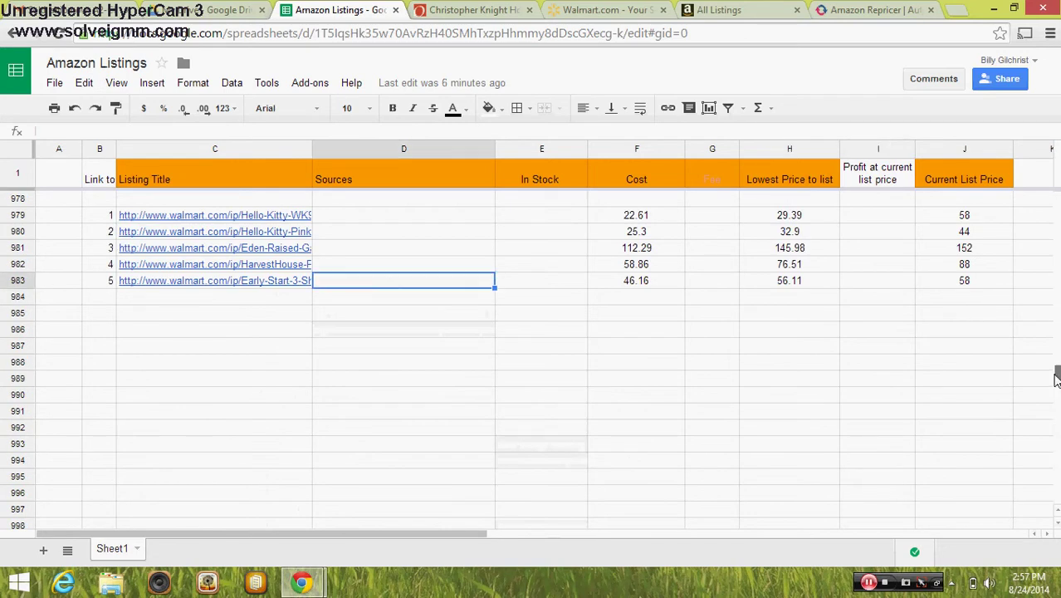
scroll(520, 449, up, 5)
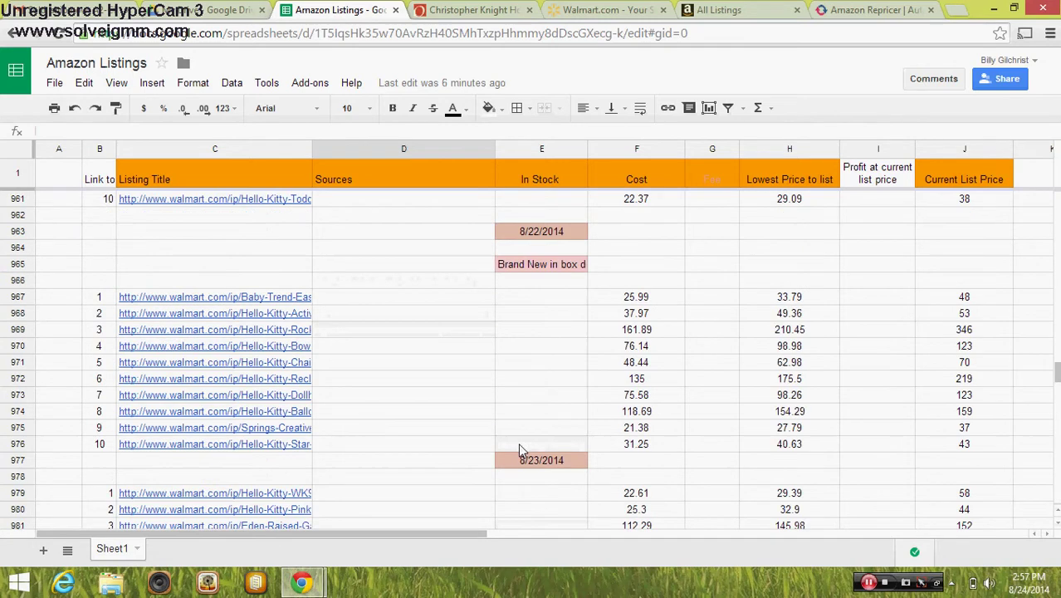
drag(1057, 378, 1058, 378)
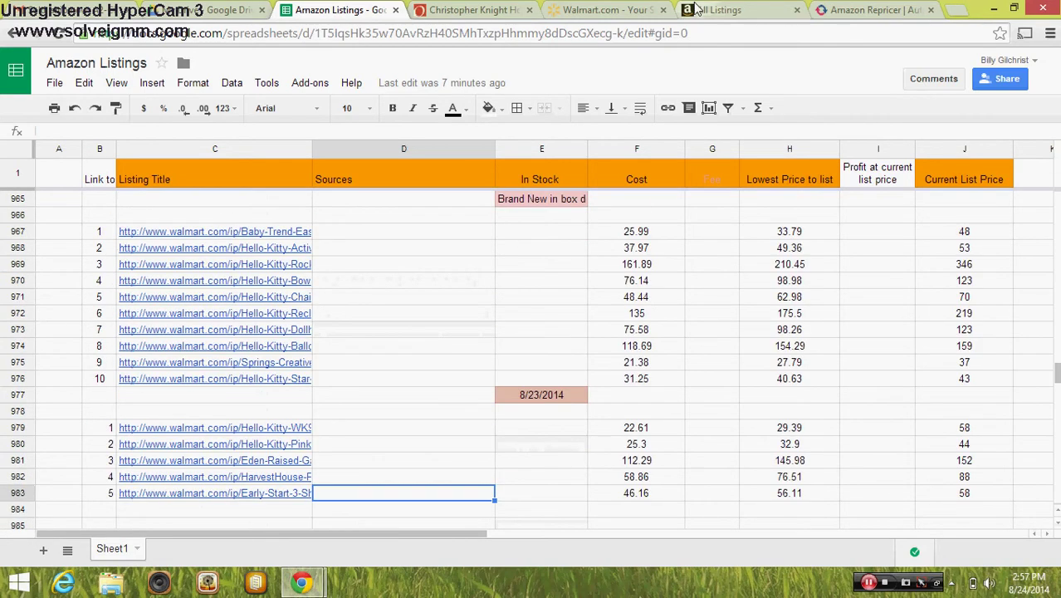
Copy the 3-Shelf Seed Cottage Greenhouse product name again from Seller Central inventory
click(719, 9)
right_click(508, 262)
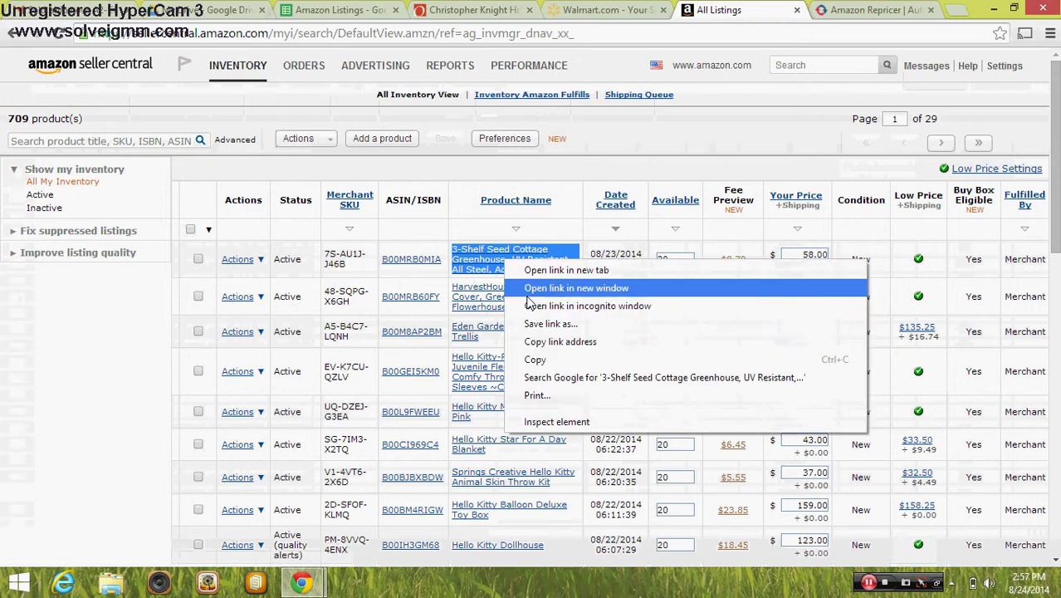
click(535, 360)
click(341, 10)
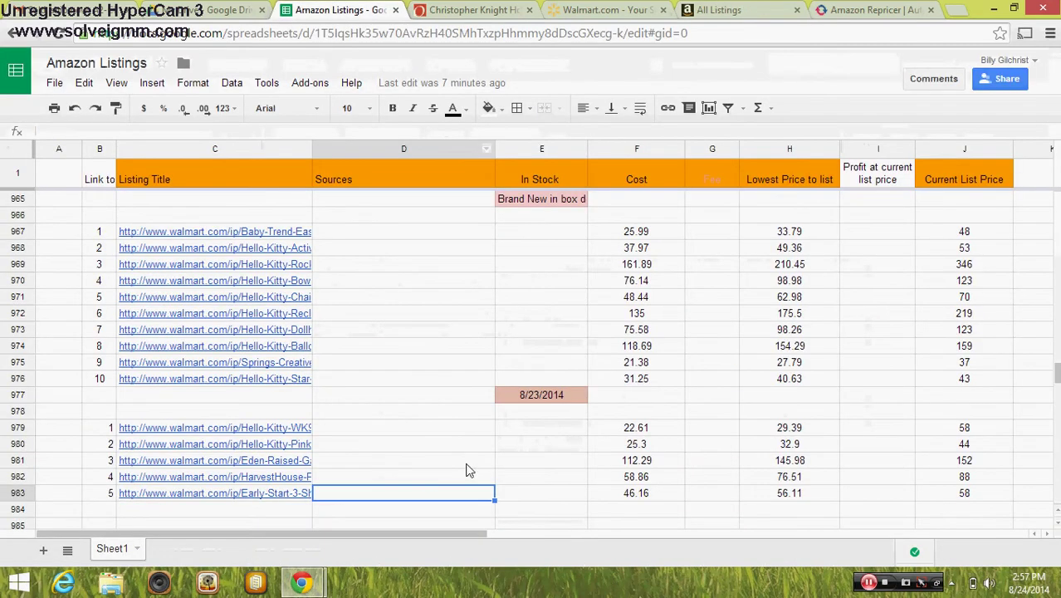
Paste the greenhouse title into D983, confirm it, then select C983's Walmart link
right_click(414, 499)
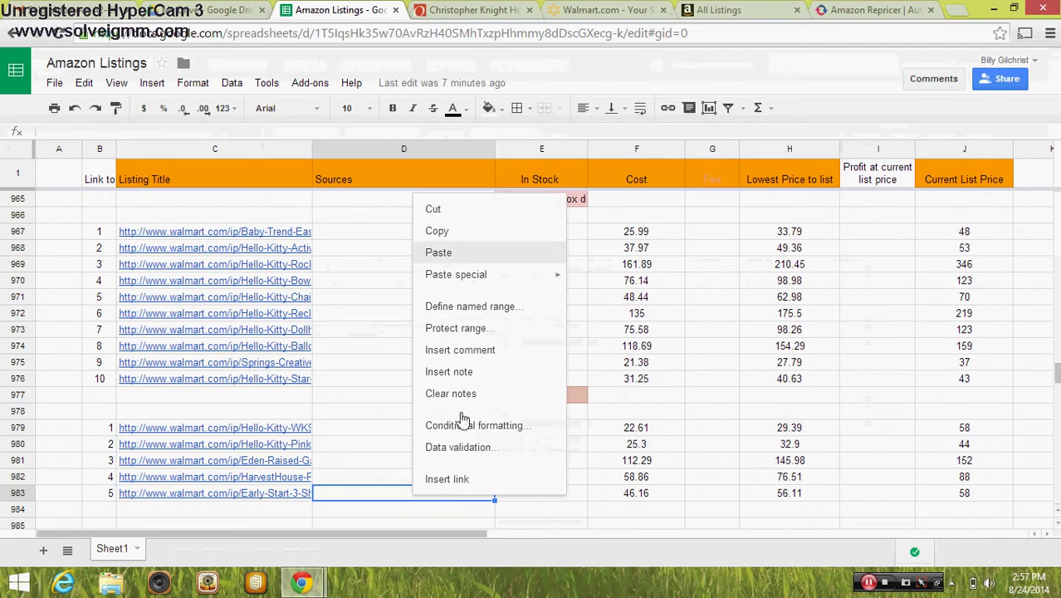
key(ctrl+v)
key(Up)
key(Up)
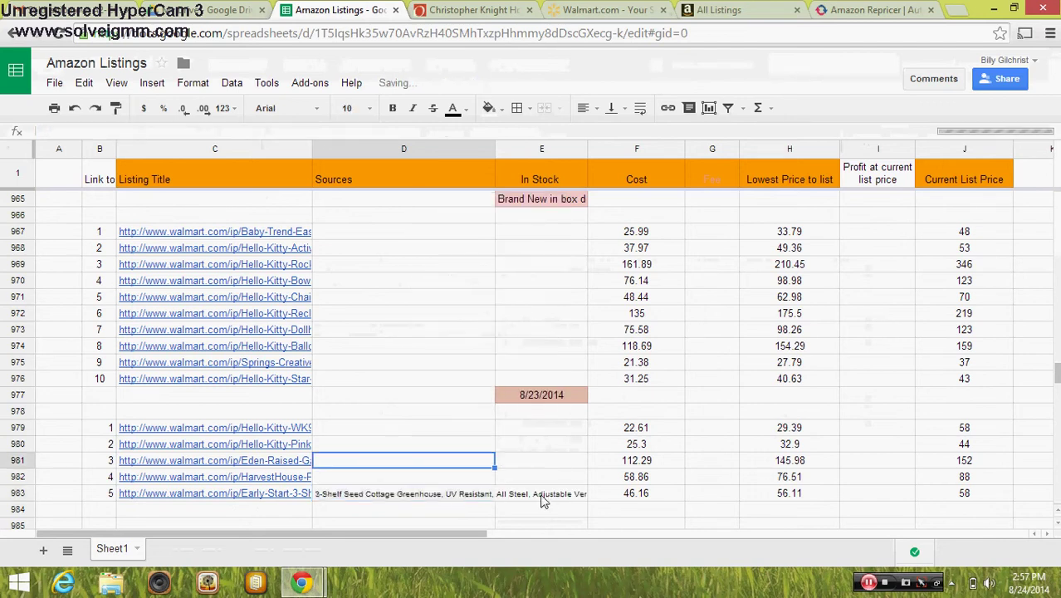
click(463, 496)
click(274, 496)
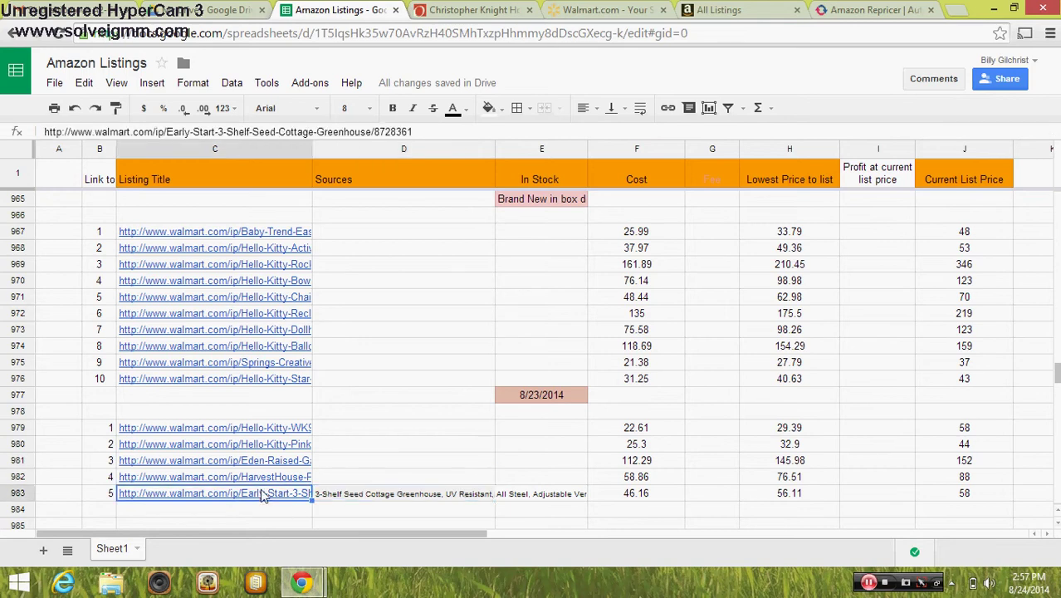
Open row 983's $35.00 Walmart greenhouse page, compare it with the Amazon product page, then close the Amazon page
click(277, 521)
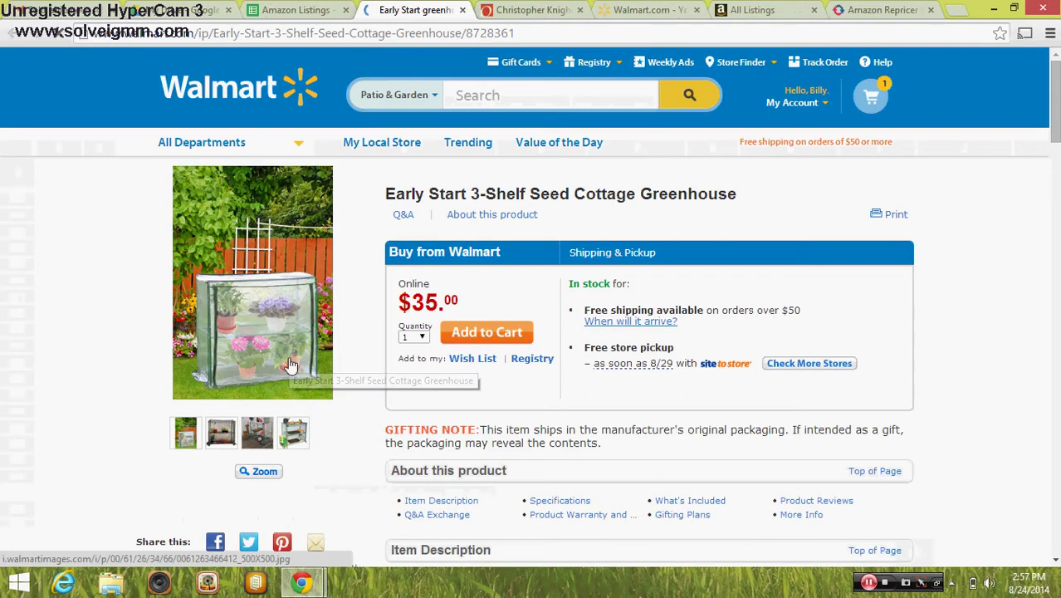
click(754, 11)
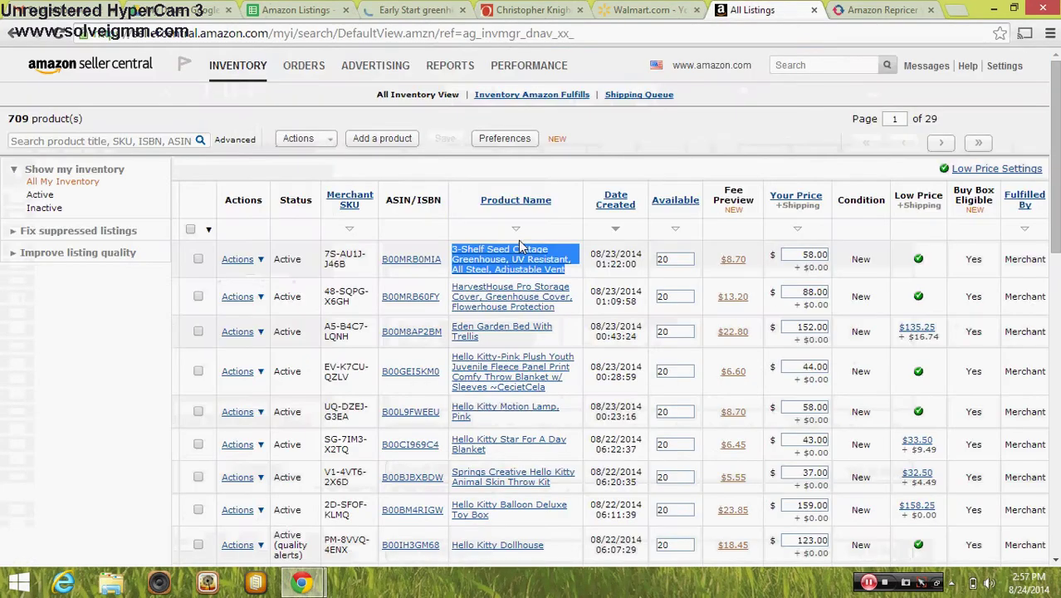
click(510, 264)
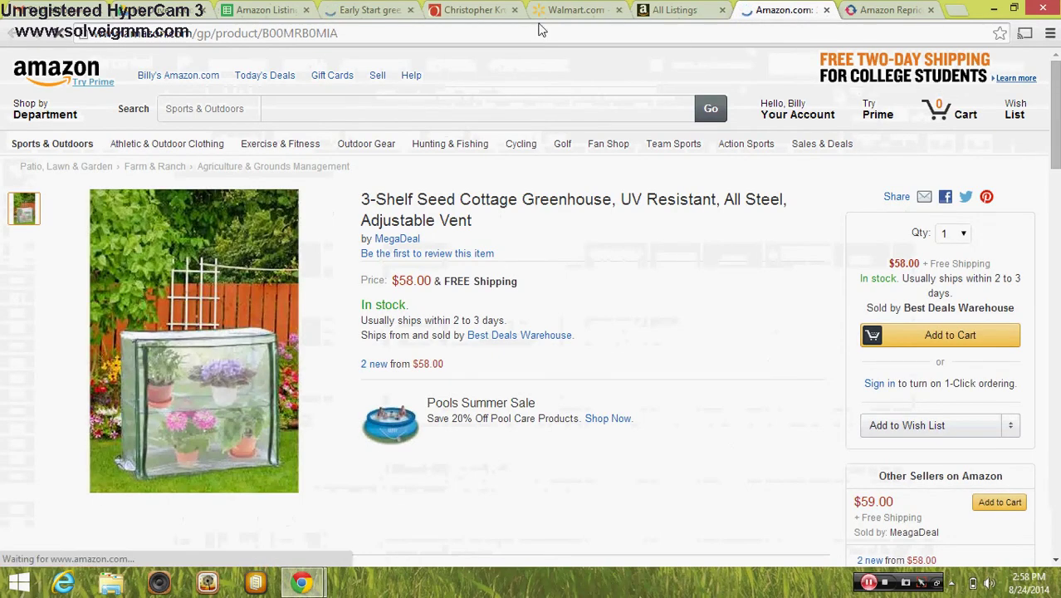
click(374, 11)
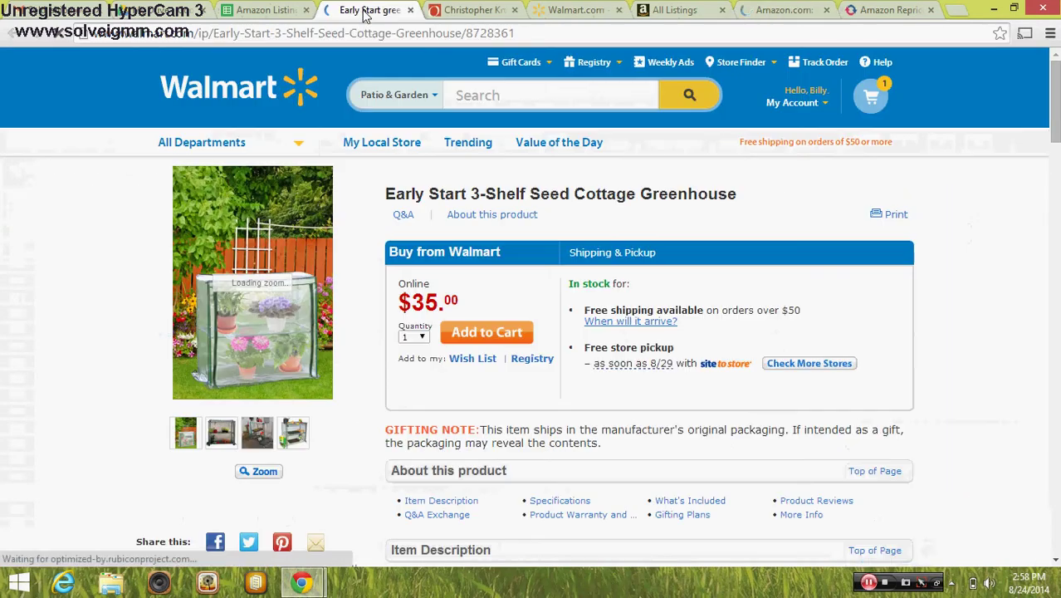
click(795, 11)
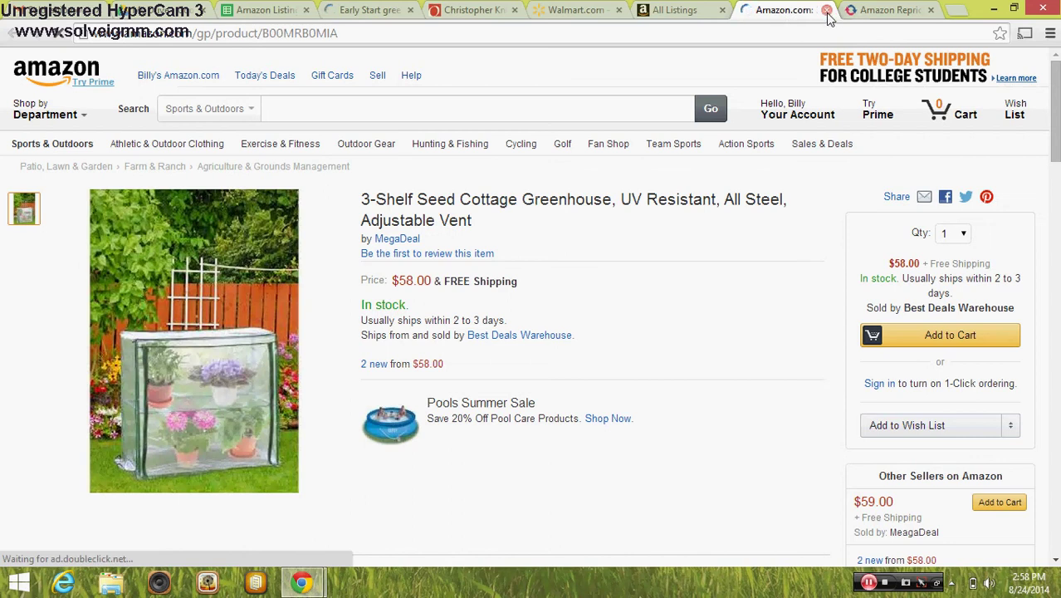
click(826, 10)
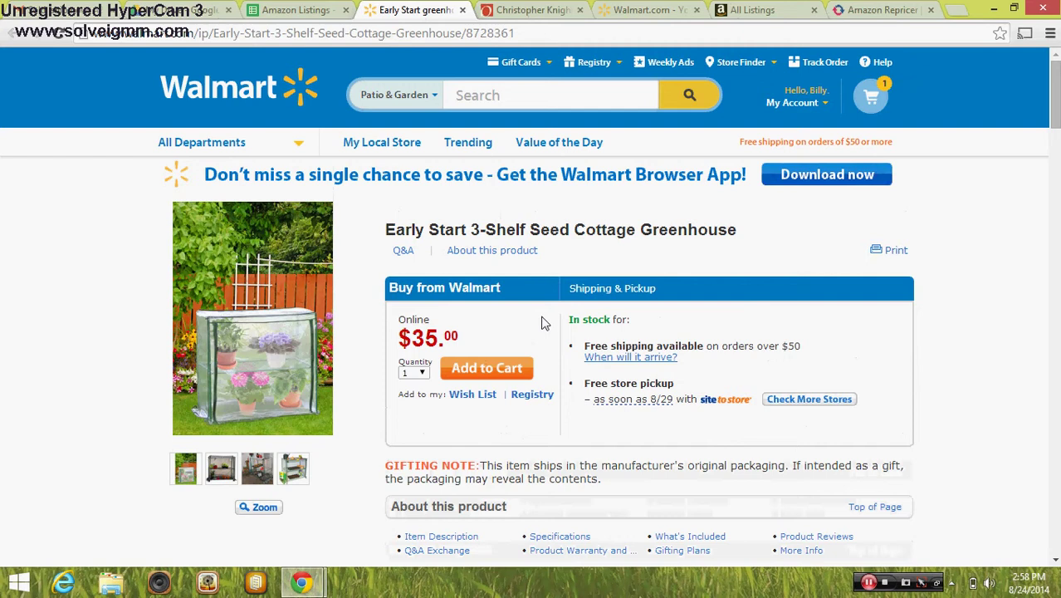
Enter the marked-up cost =39.97*1.08 in cell F984
click(320, 11)
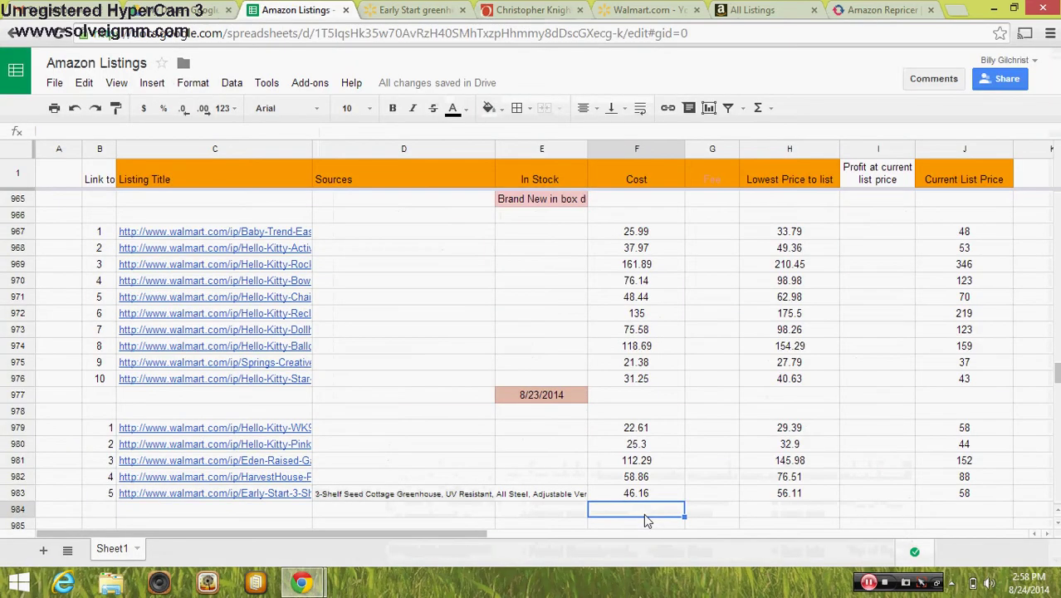
text(=39.97)
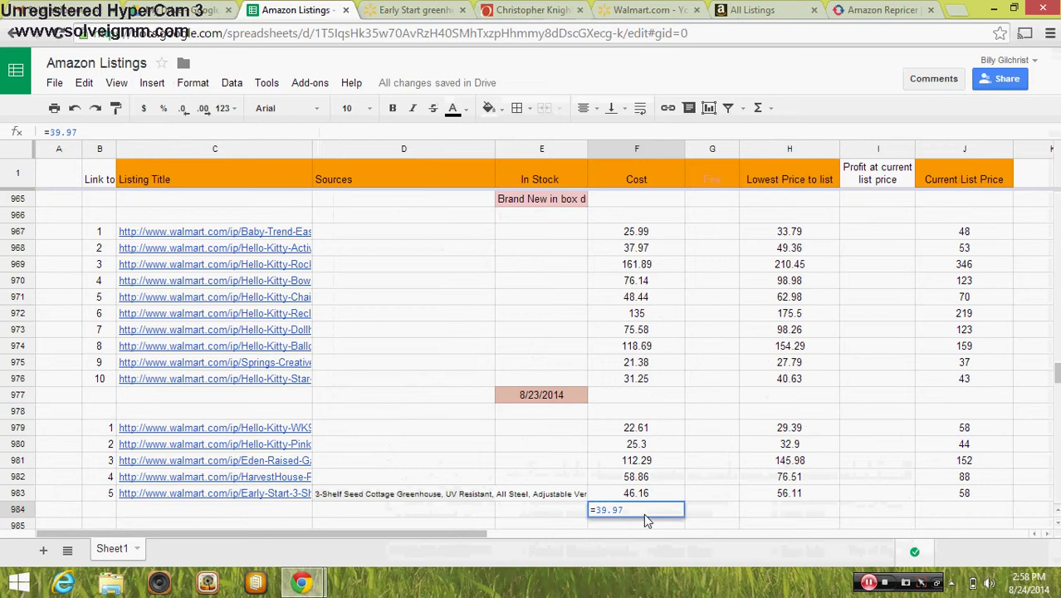
text(*1.08)
key(Return)
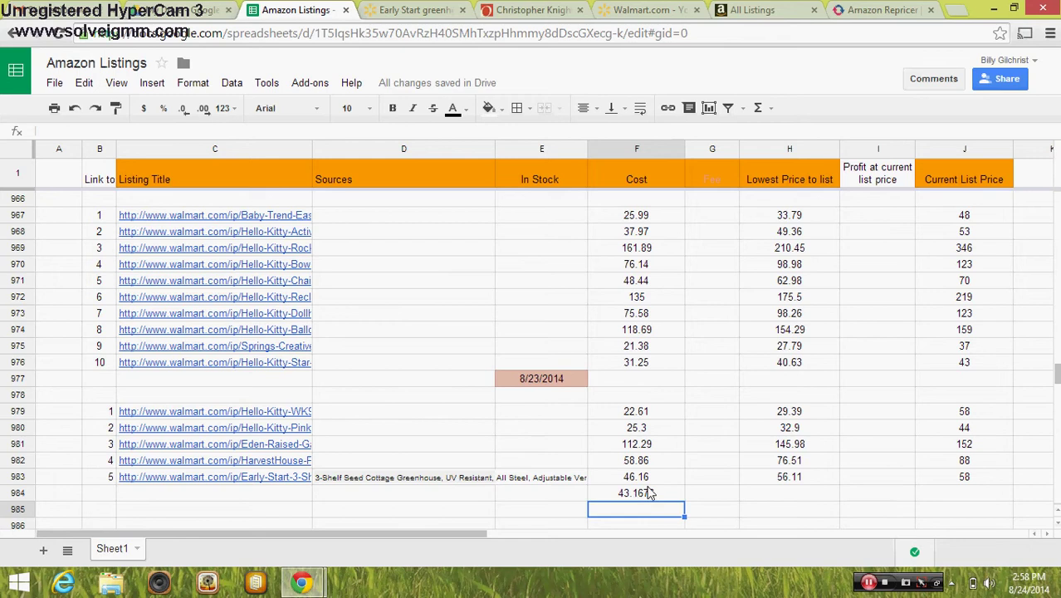
click(642, 482)
click(642, 495)
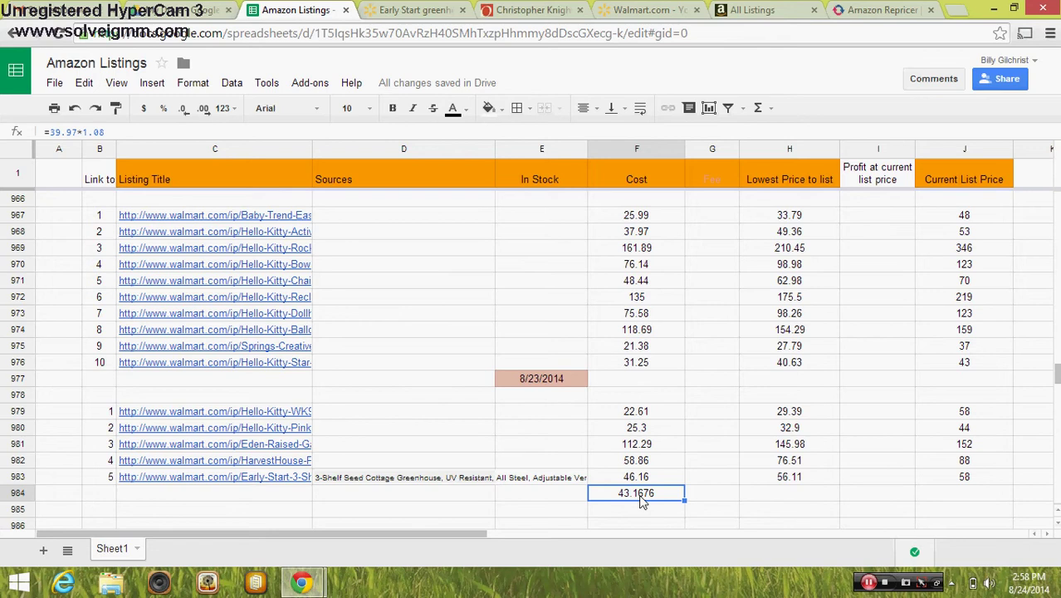
Set H984 to the price formula =F984*1.3
click(708, 498)
click(790, 494)
text(=)
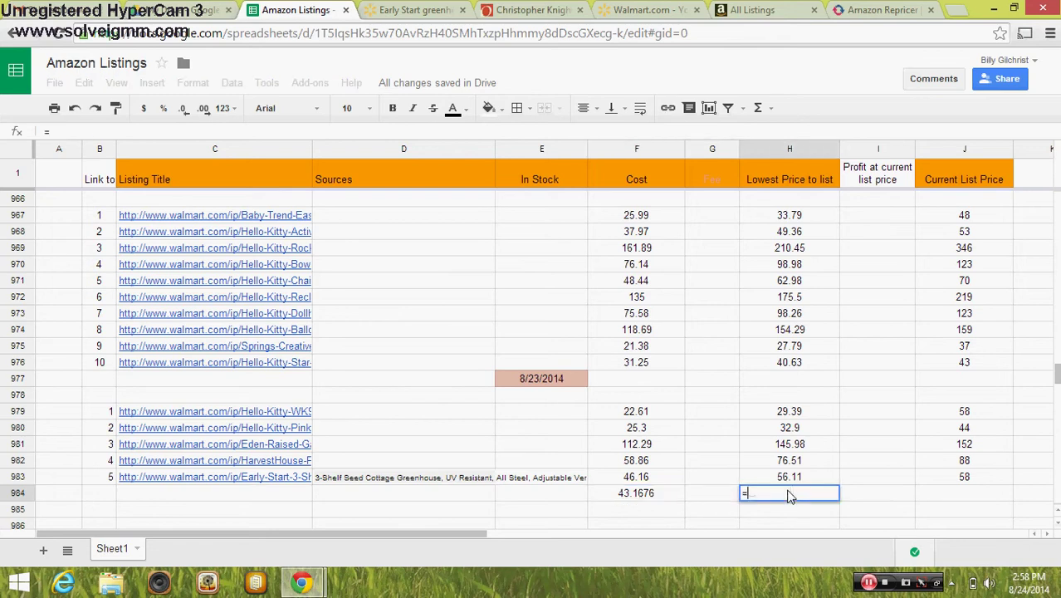
click(651, 494)
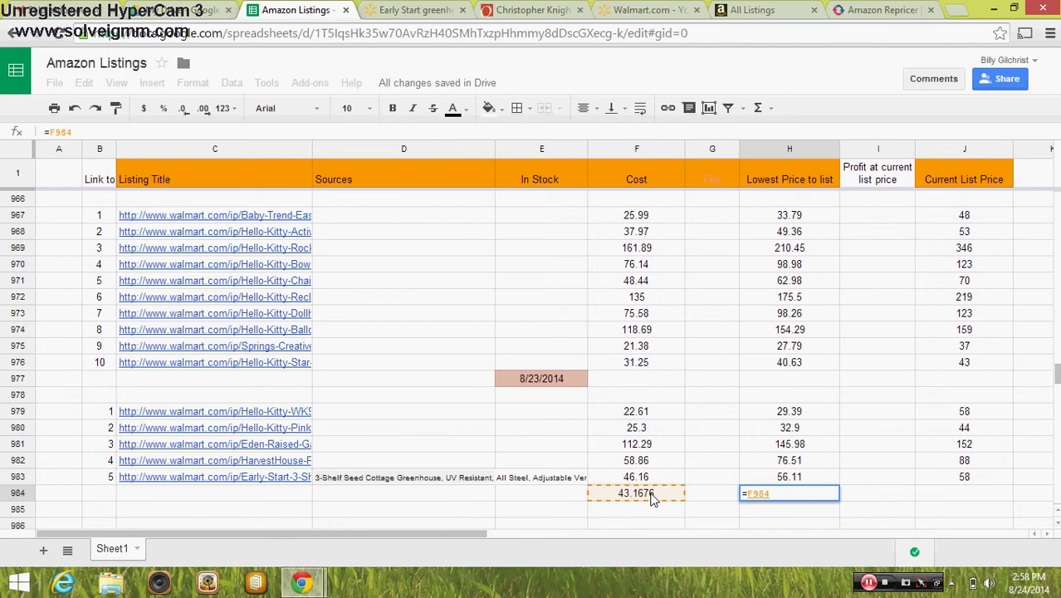
text(*1.)
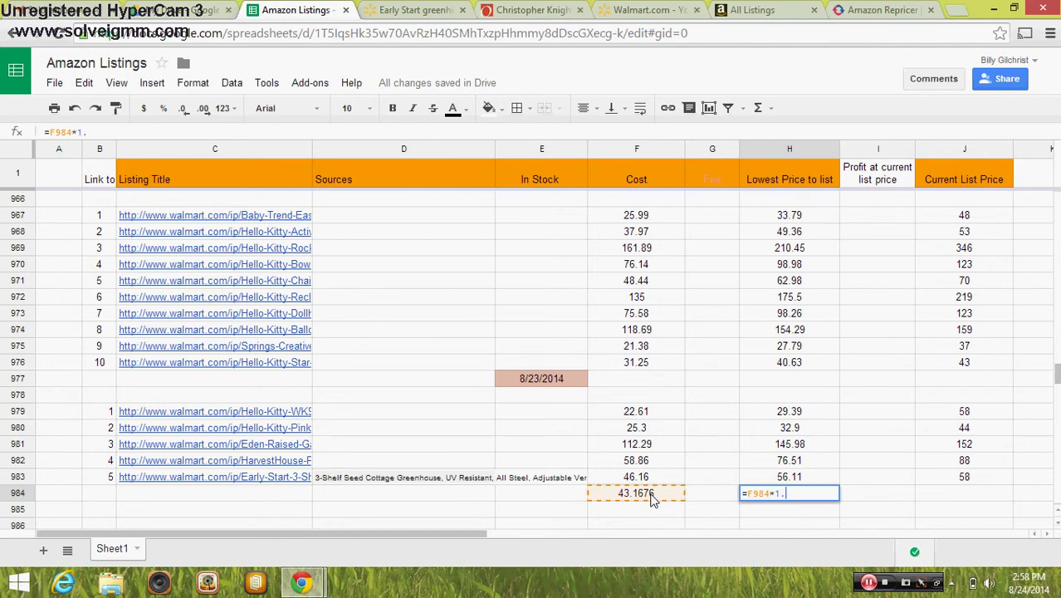
text(3)
key(Return)
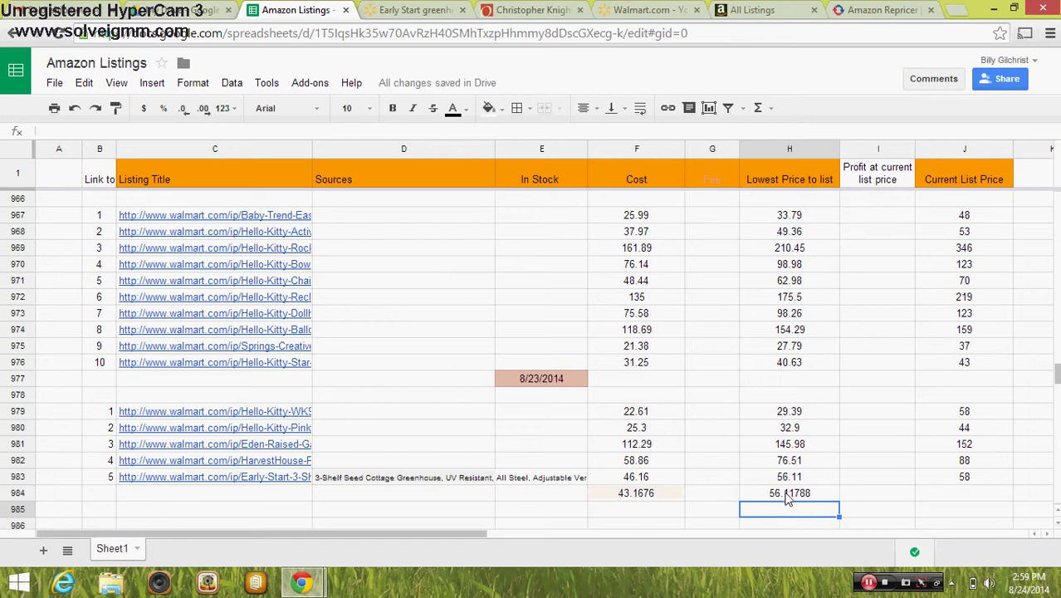
Correct the cost in F983 from 46.16 to 43.16
click(637, 478)
double_click(636, 478)
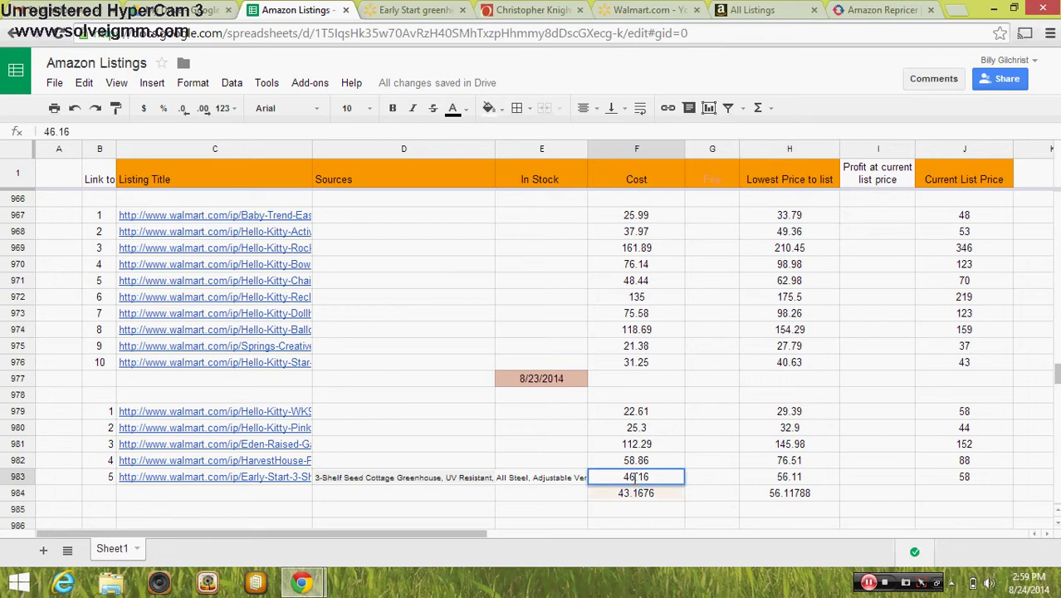
key(BackSpace)
text(3)
click(710, 495)
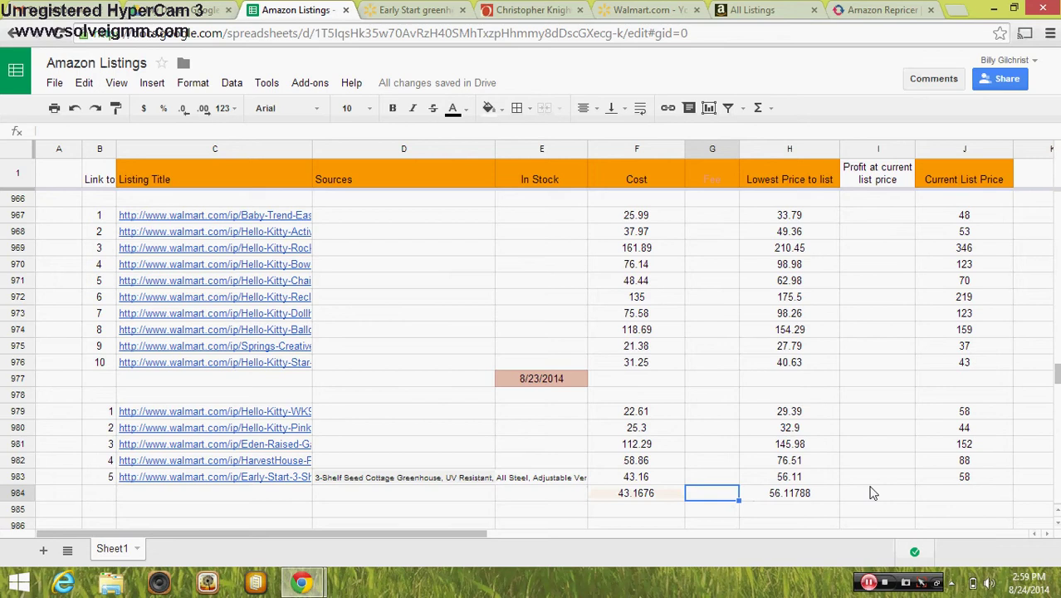
In RepricerExpress, open the 239 price-checked SKUs and filter the inventory by title
click(857, 12)
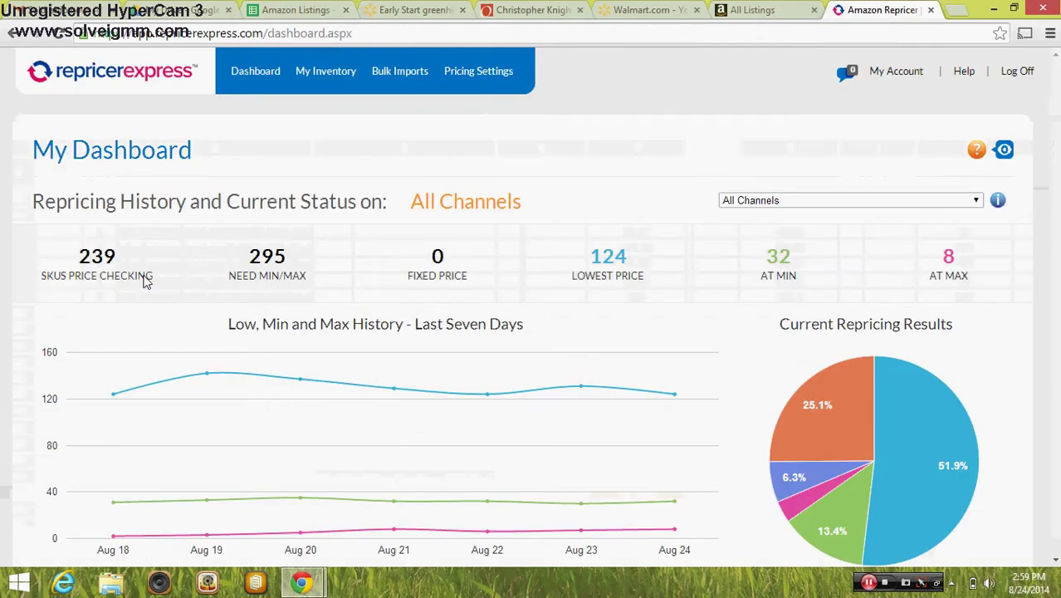
click(101, 272)
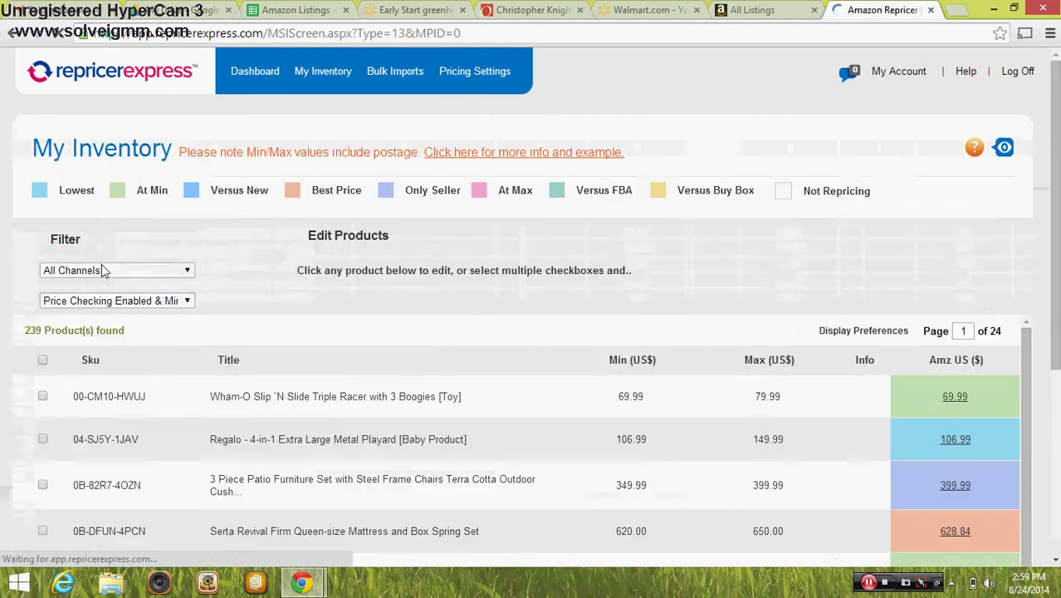
click(108, 303)
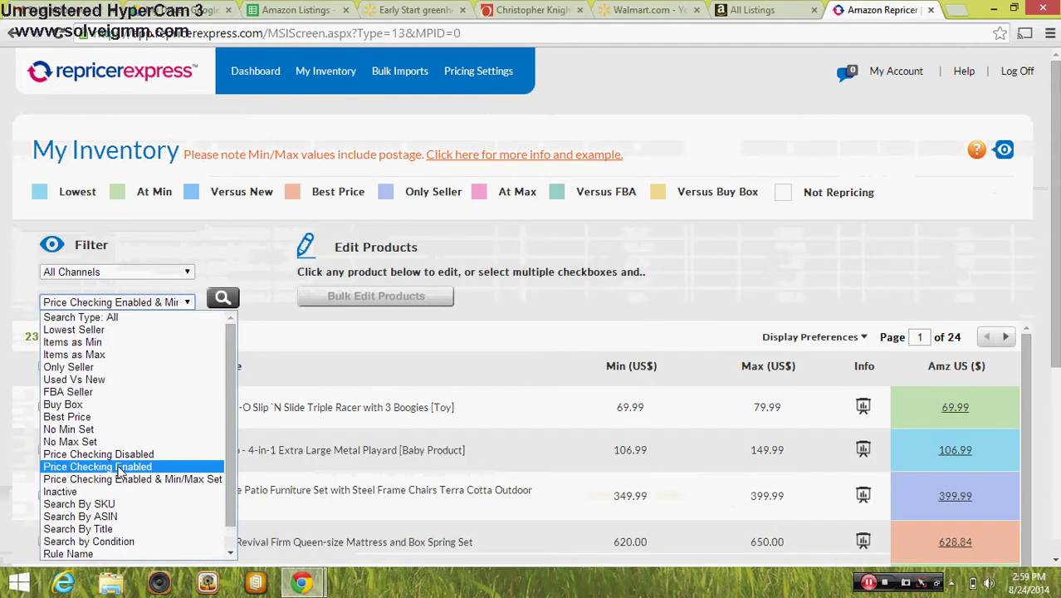
click(117, 532)
click(134, 327)
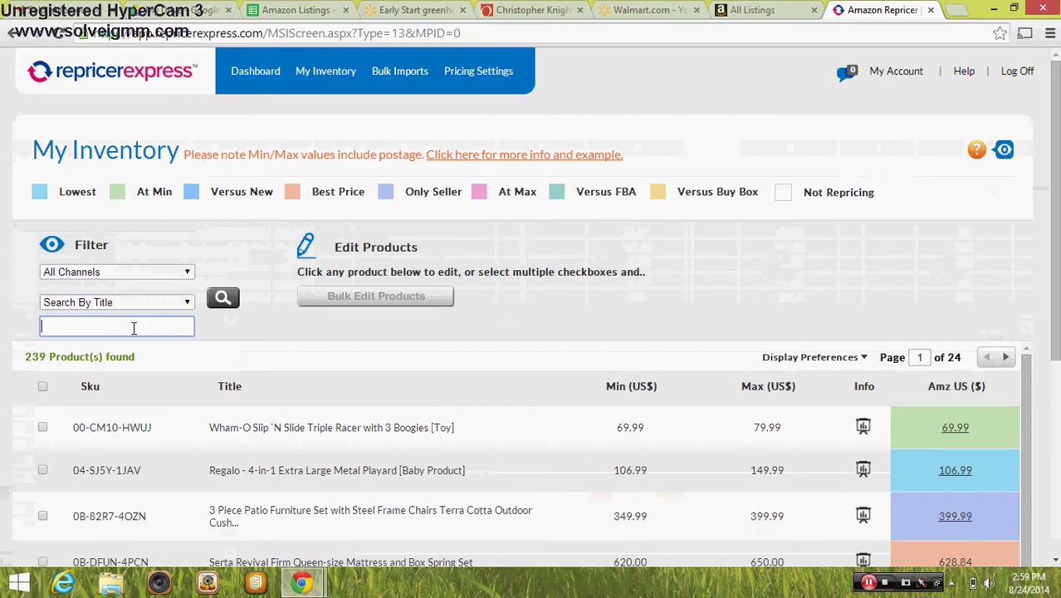
Search the inventory for 'seed cottage' and open the greenhouse listing's pricing editor
click(295, 10)
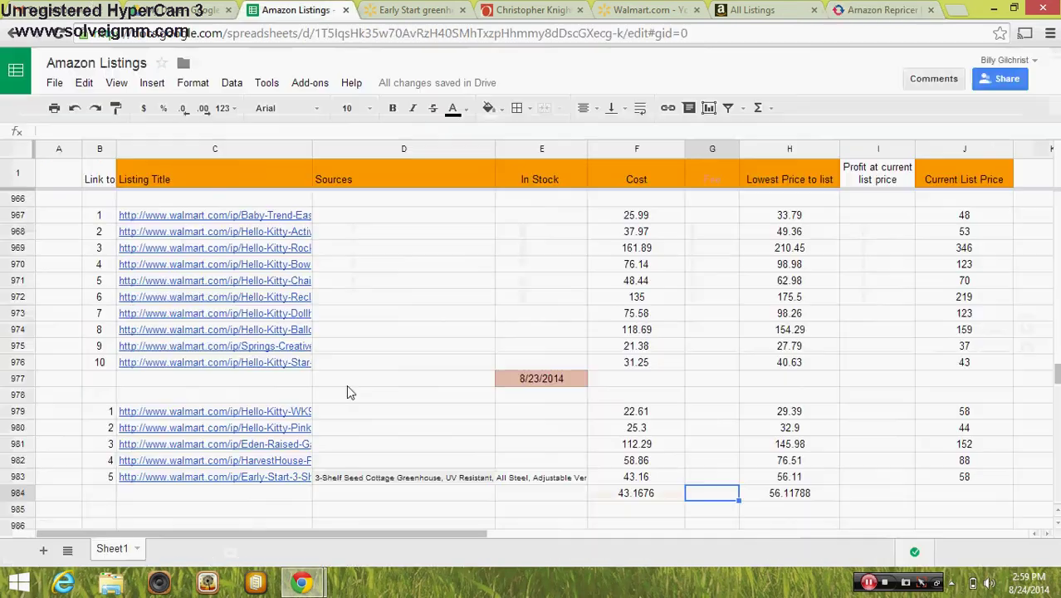
click(868, 8)
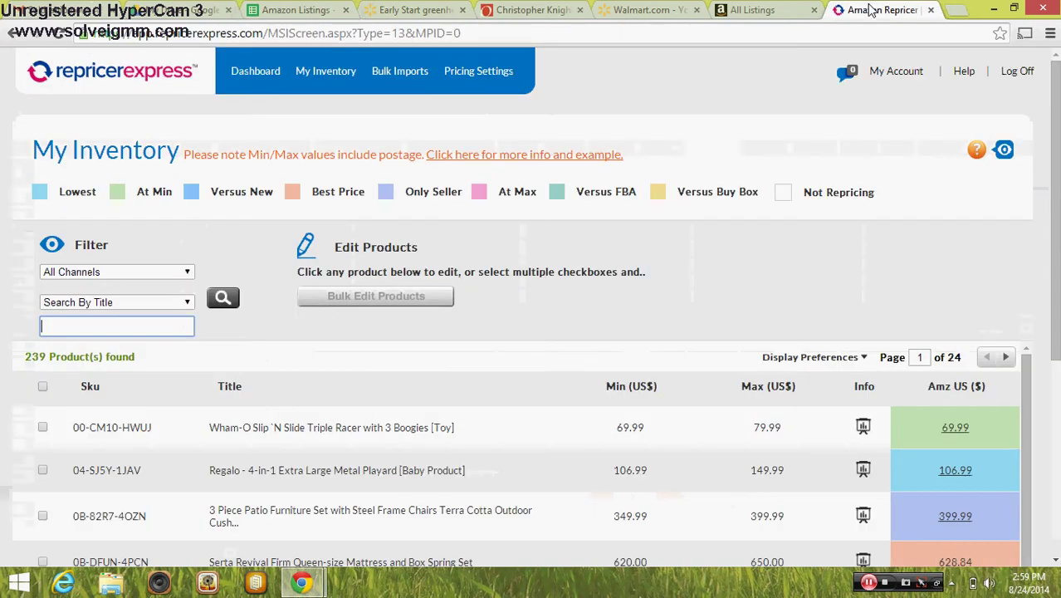
text(seed co)
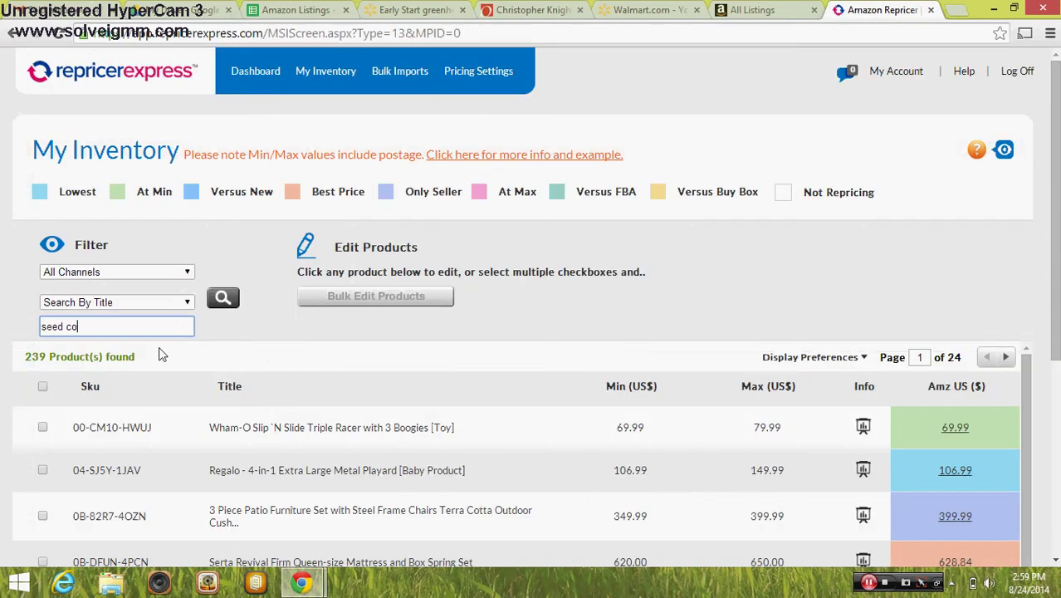
text(ttage)
key(Return)
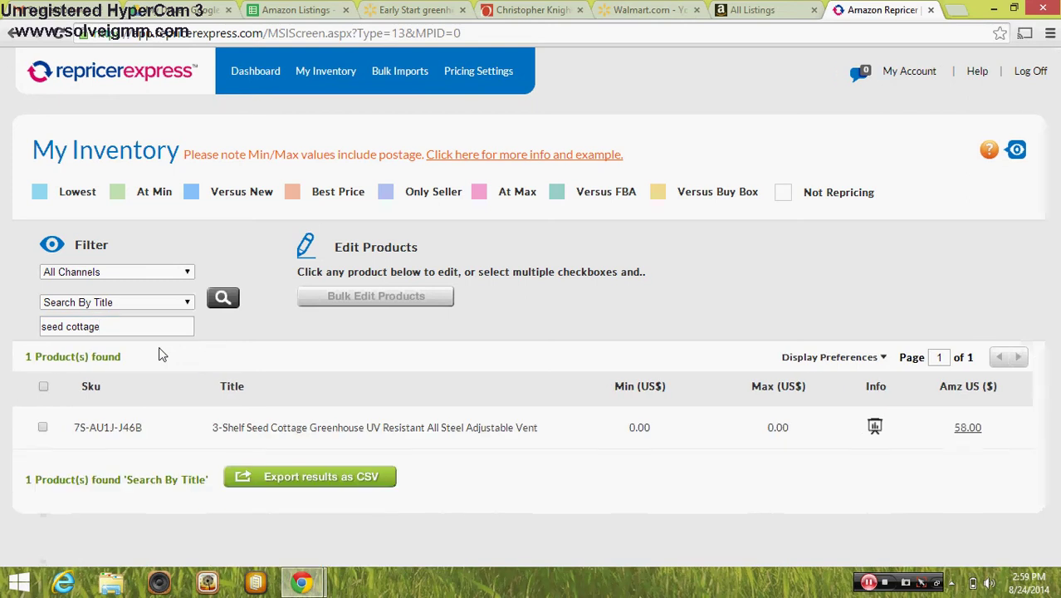
click(370, 440)
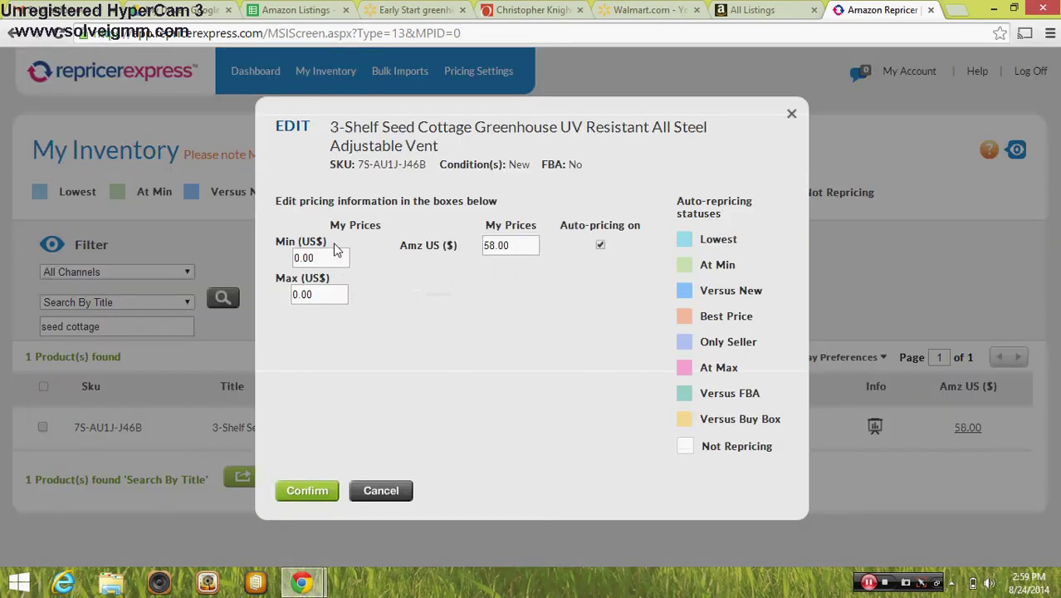
click(297, 9)
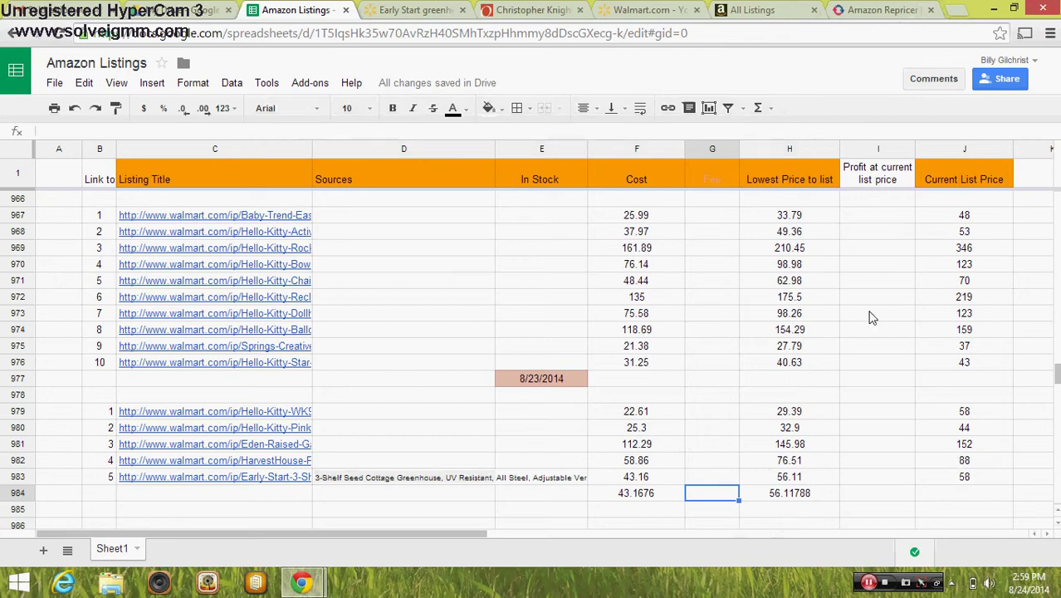
Give the greenhouse listing a Min (US$) of 56.11 and Max (US$) of 58, and confirm
click(879, 9)
click(302, 260)
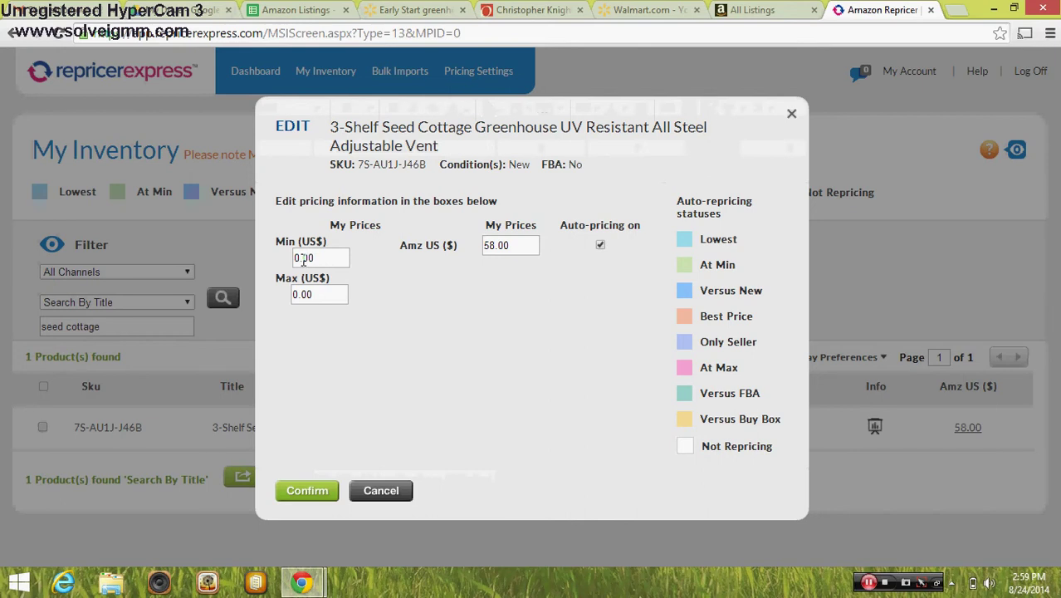
drag(329, 259, 222, 265)
text(56.11)
key(Tab)
text(58)
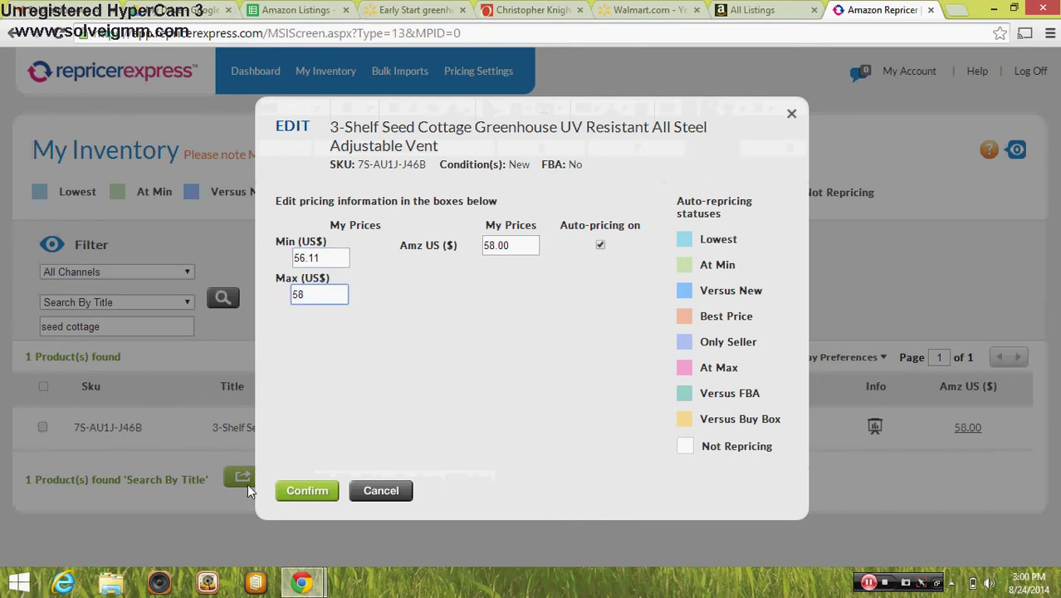
click(313, 498)
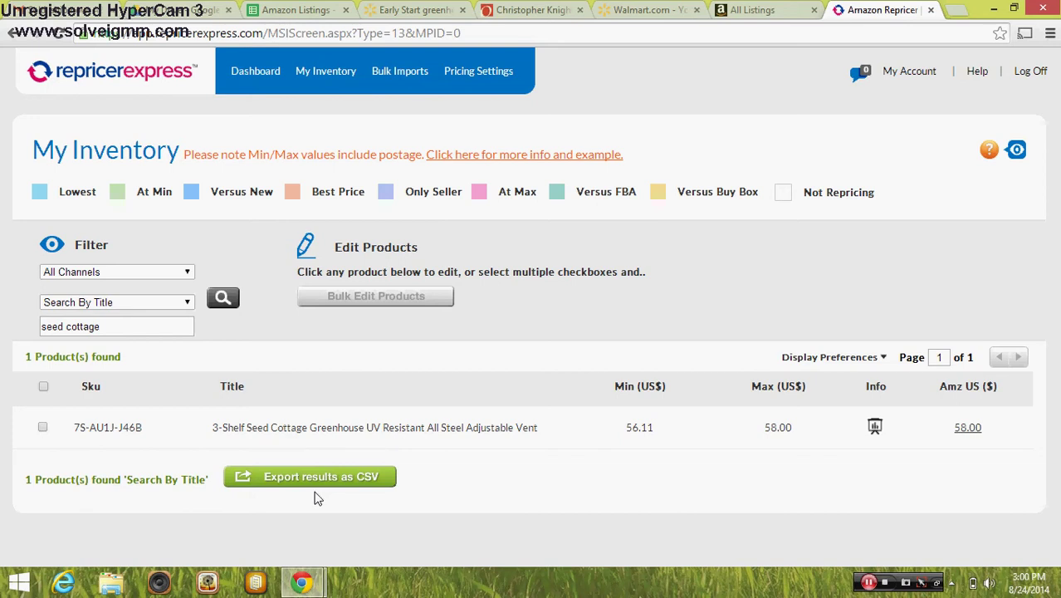
click(316, 15)
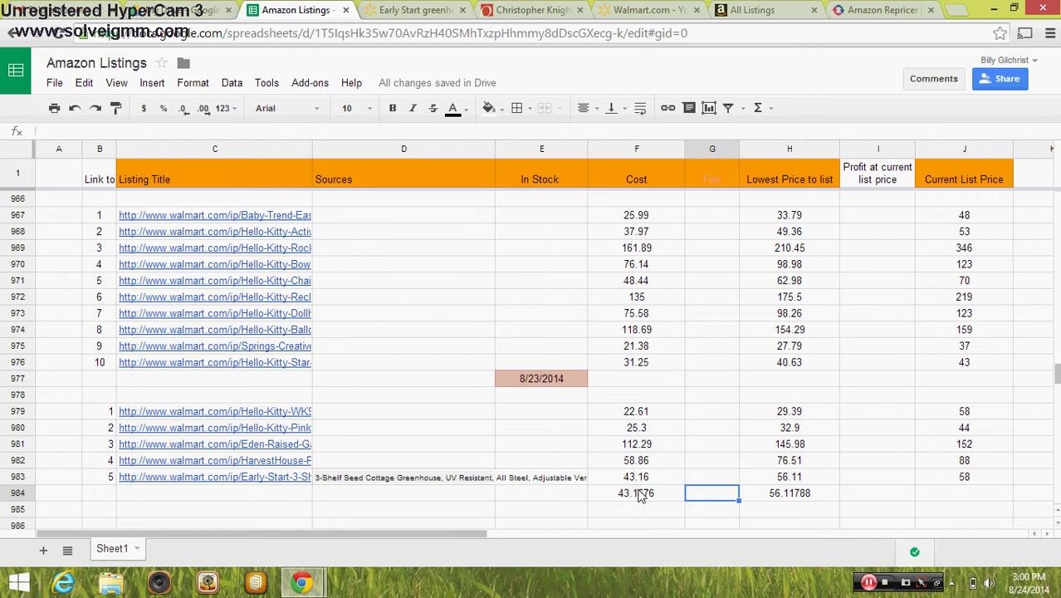
click(782, 497)
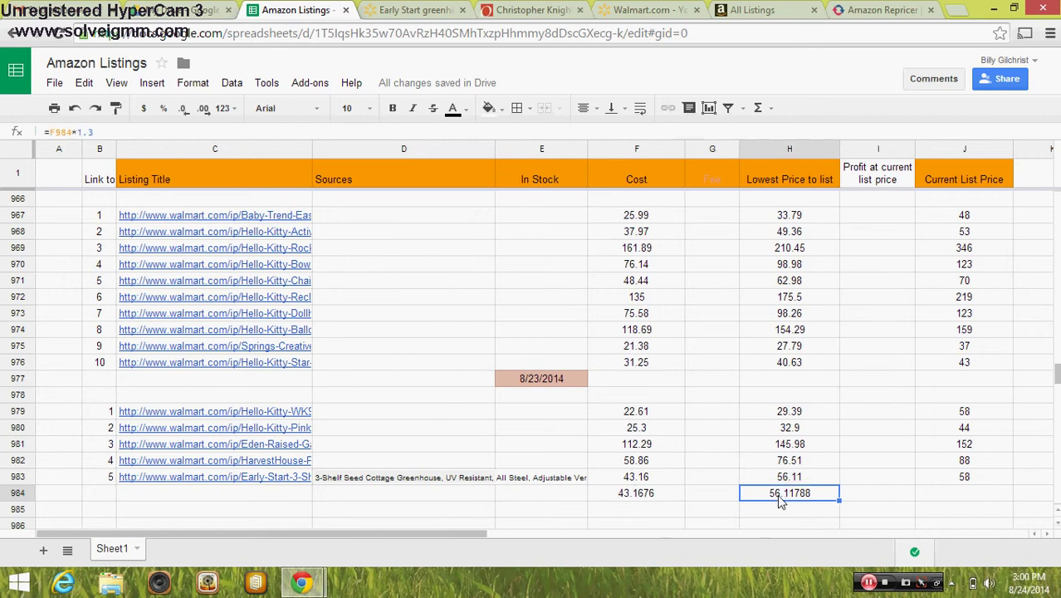